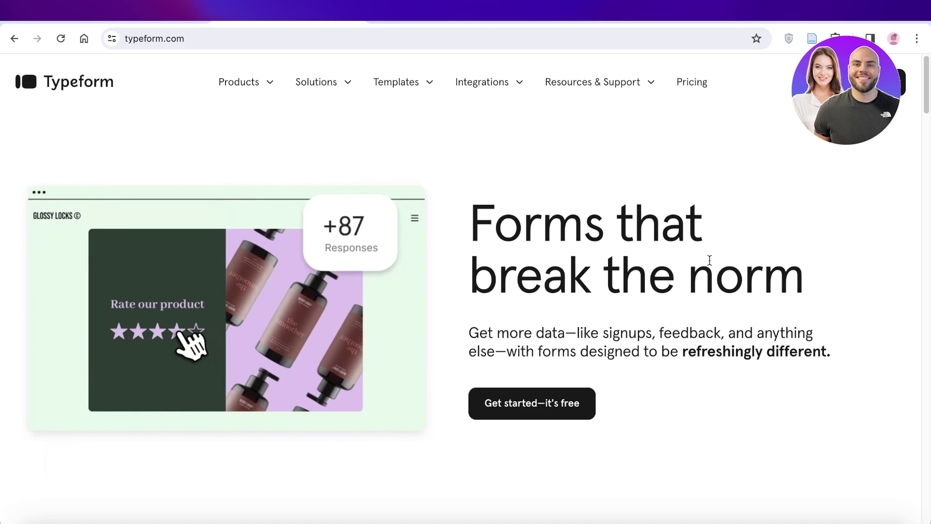
Step: Browse the Typeform homepage, then sign up for an account using Google
scroll(702, 266, down, 10)
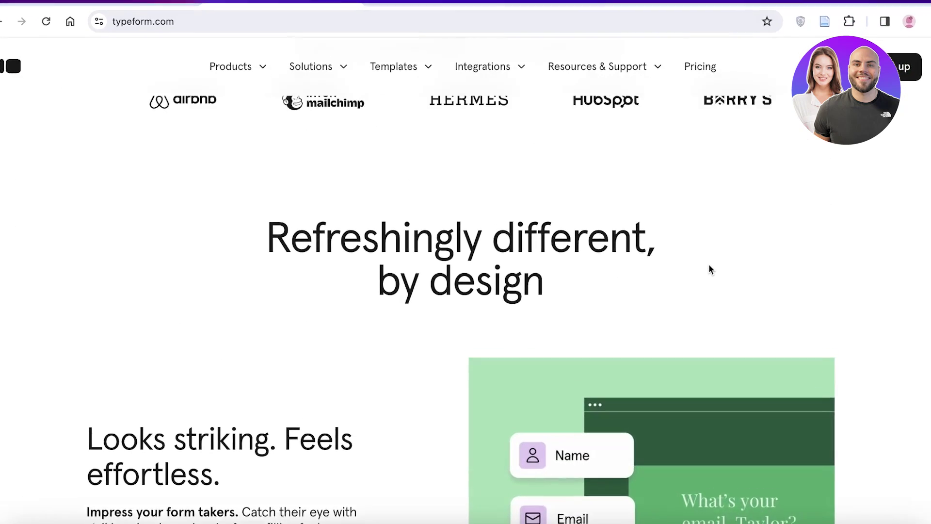
scroll(702, 279, down, 8)
scroll(703, 286, up, 3)
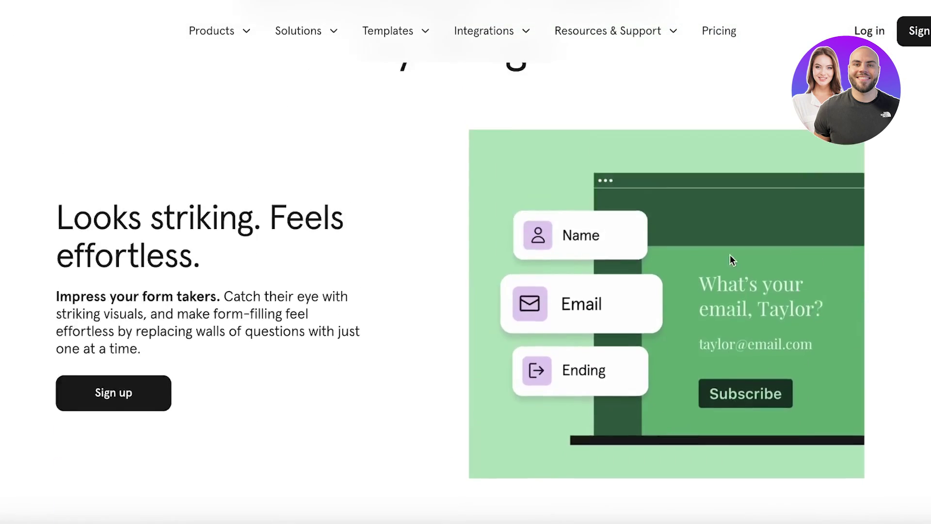
scroll(730, 257, up, 3)
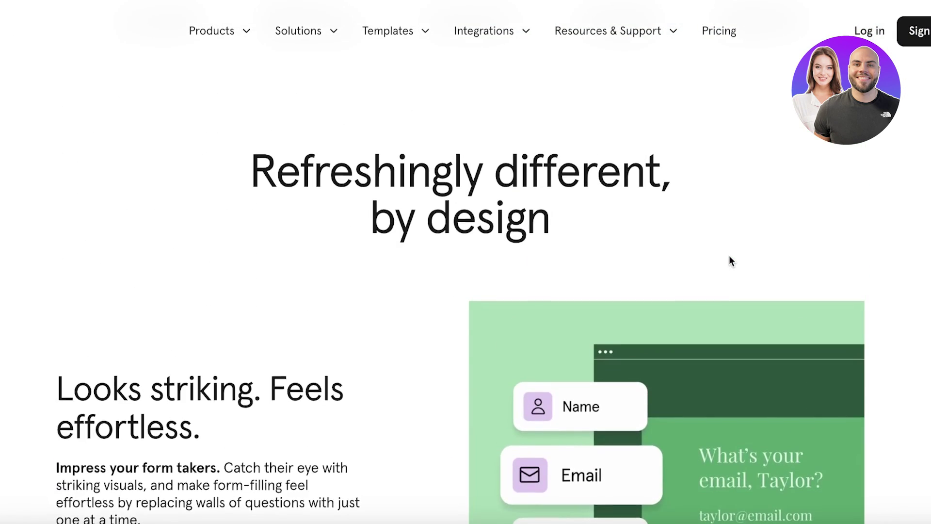
scroll(728, 257, down, 8)
scroll(756, 276, down, 15)
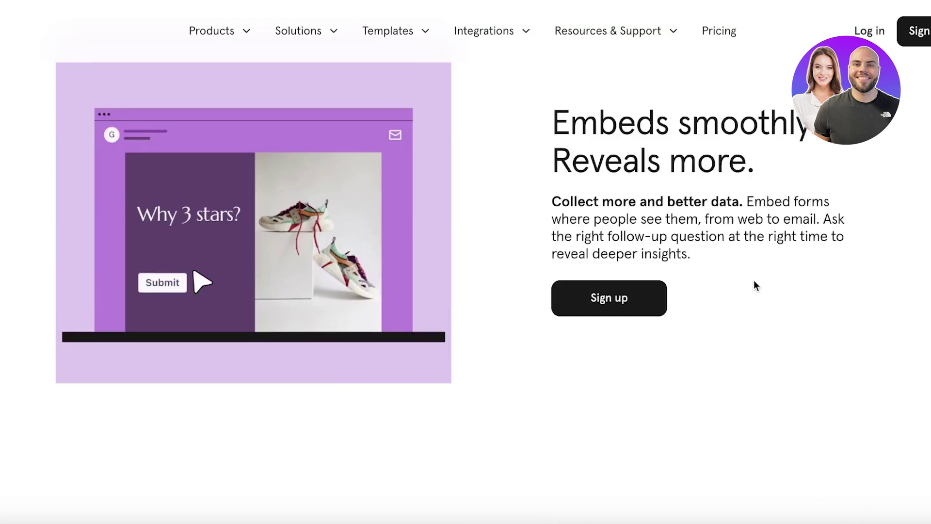
scroll(726, 297, down, 2)
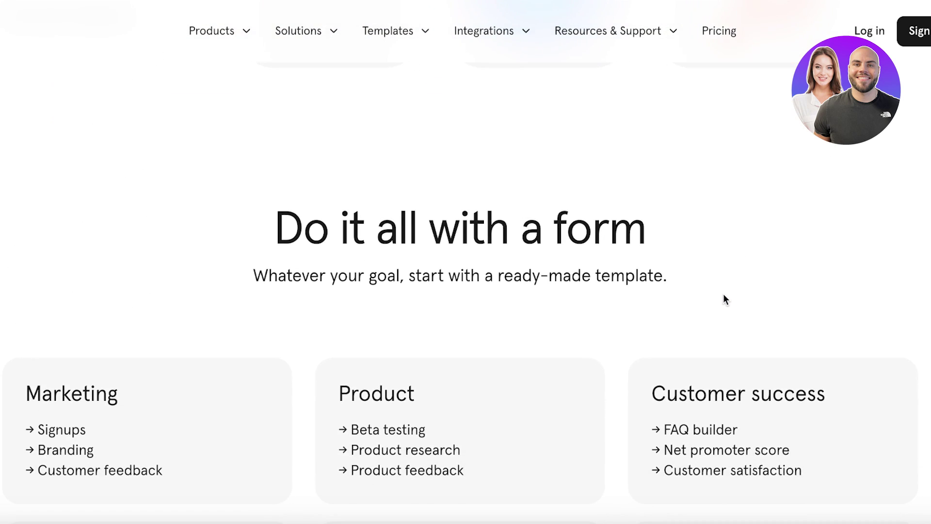
scroll(723, 299, down, 1)
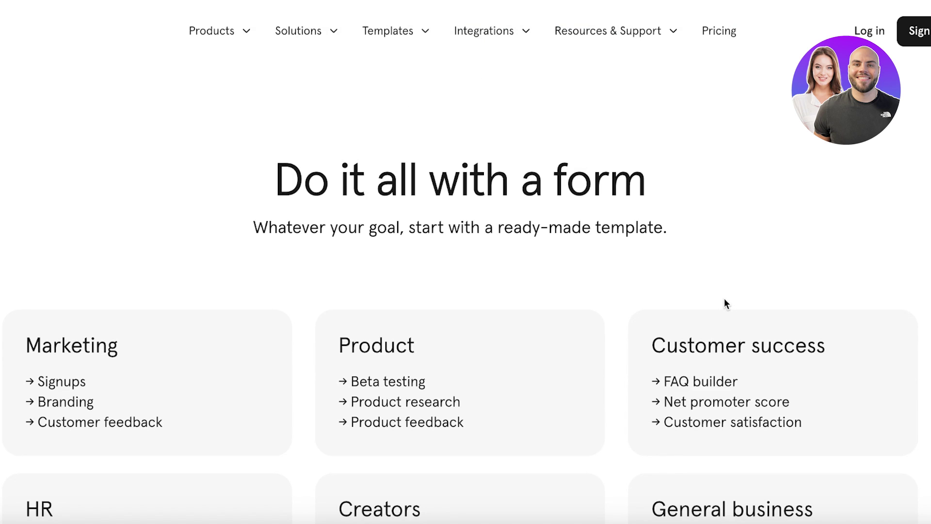
scroll(722, 301, down, 4)
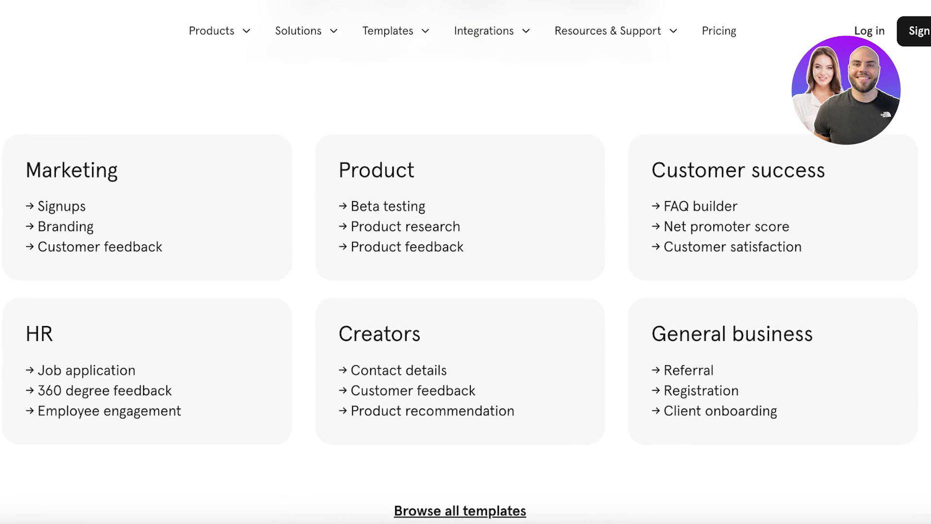
scroll(465, 291, down, 3)
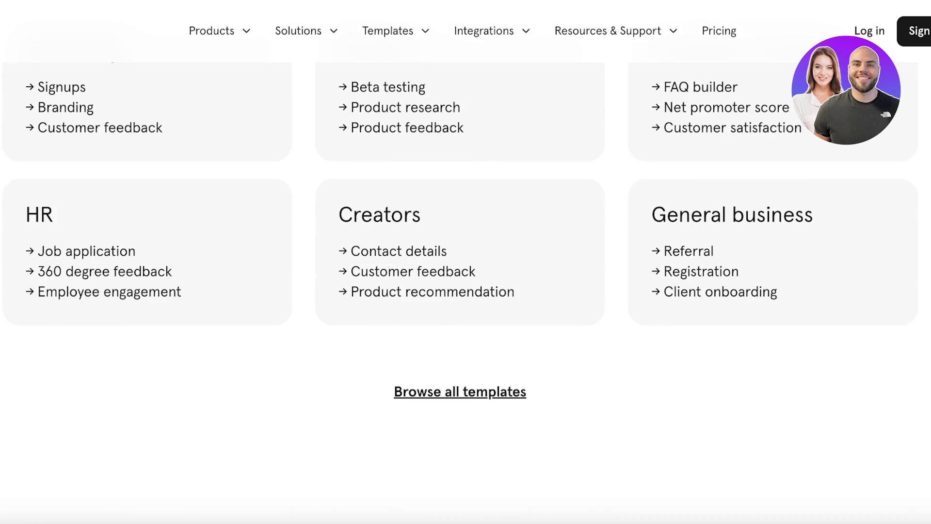
scroll(465, 262, down, 4)
scroll(911, 327, down, 6)
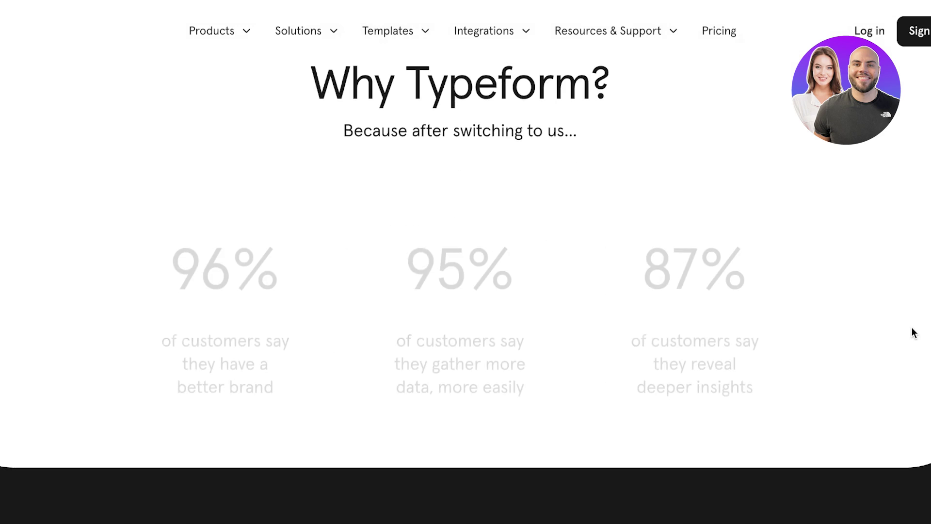
scroll(911, 327, down, 7)
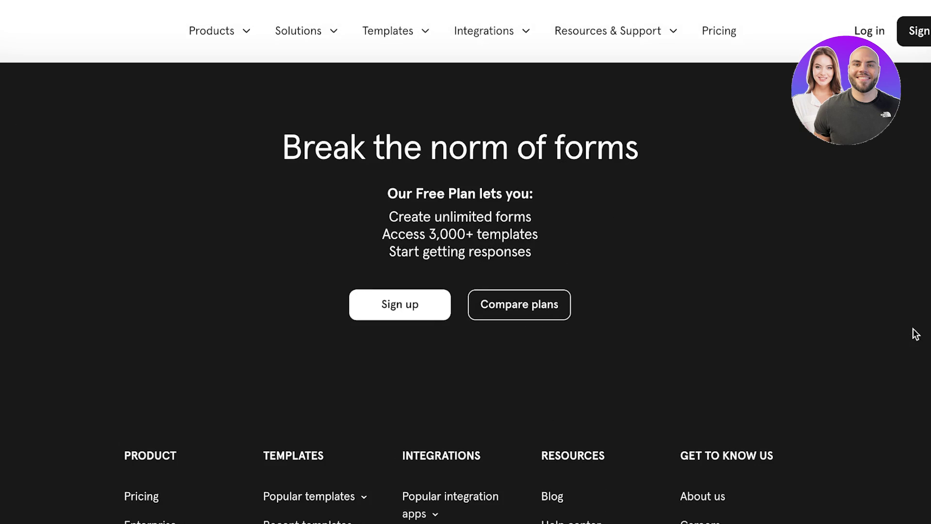
scroll(897, 349, down, 4)
scroll(881, 356, up, 15)
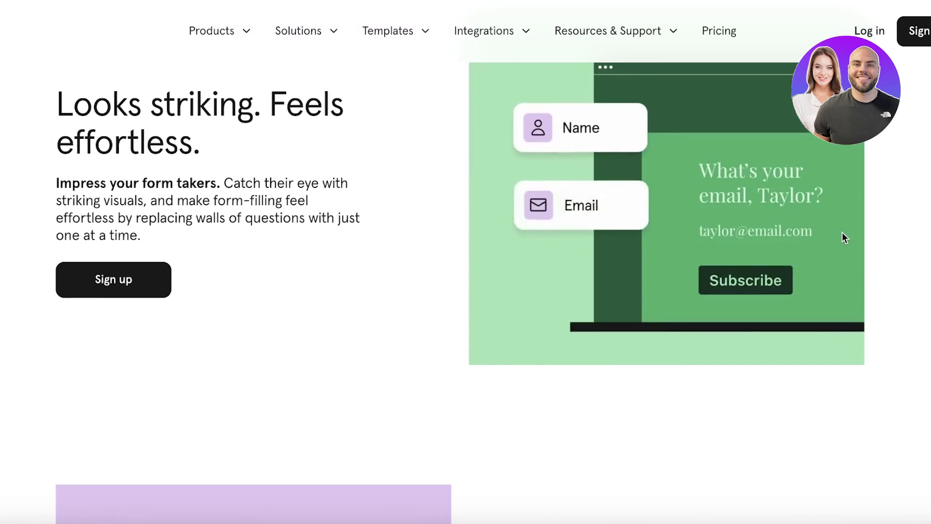
scroll(844, 237, up, 9)
scroll(377, 75, up, 9)
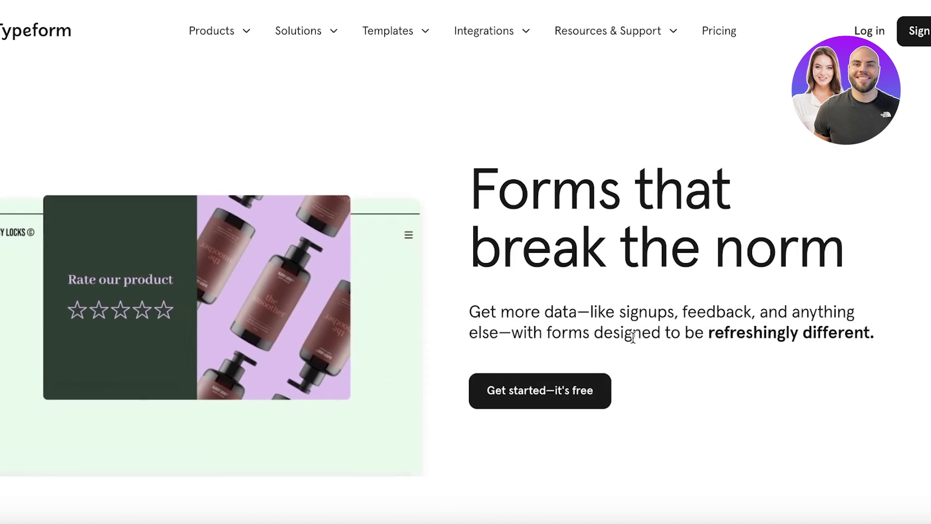
click(924, 33)
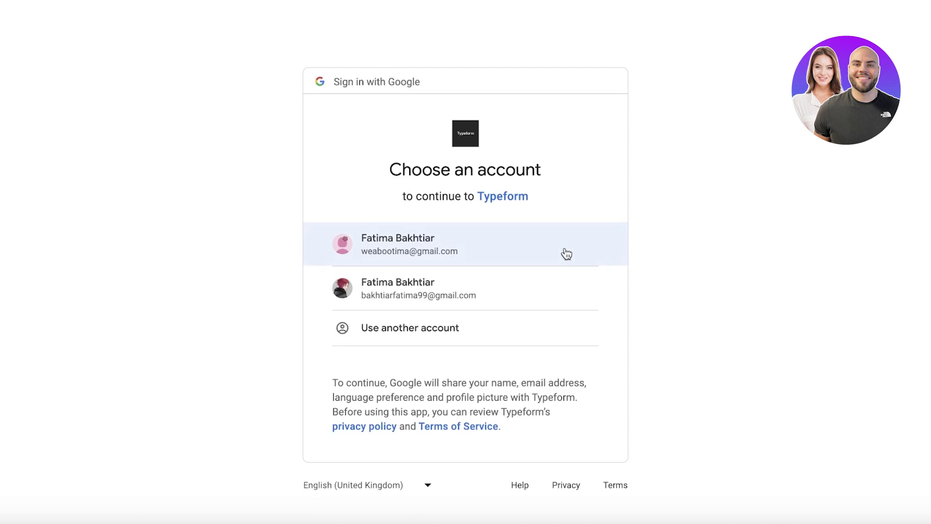
click(565, 248)
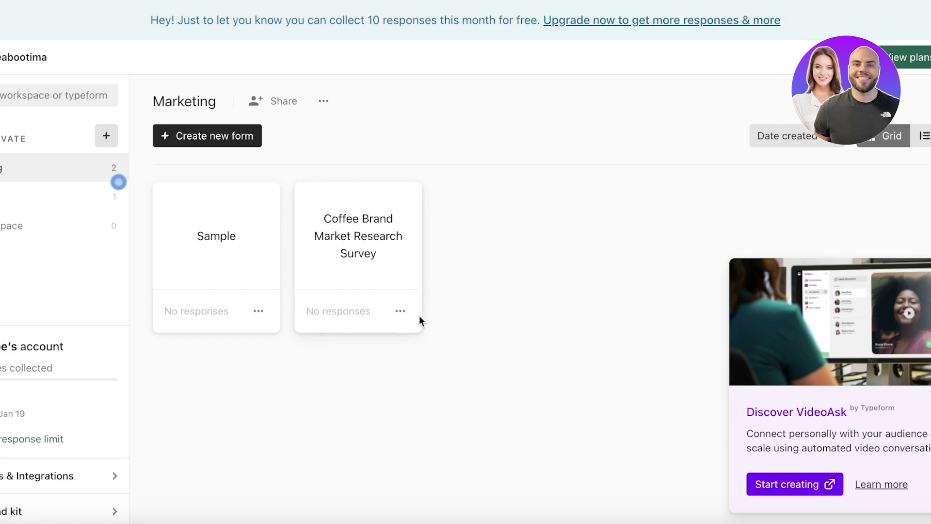
Step: Delete the Coffee Brand Market Research Survey and Sample forms, then check the organization menu
click(400, 311)
click(438, 310)
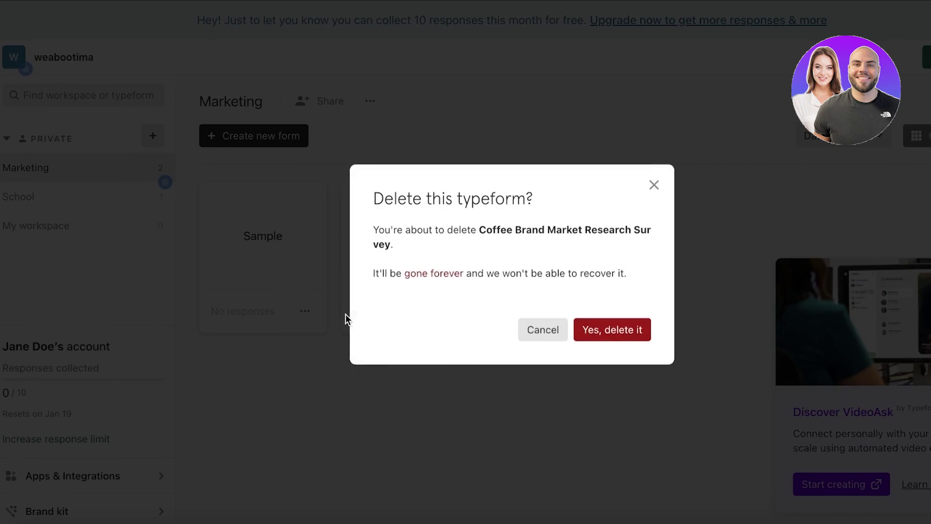
click(609, 331)
click(306, 311)
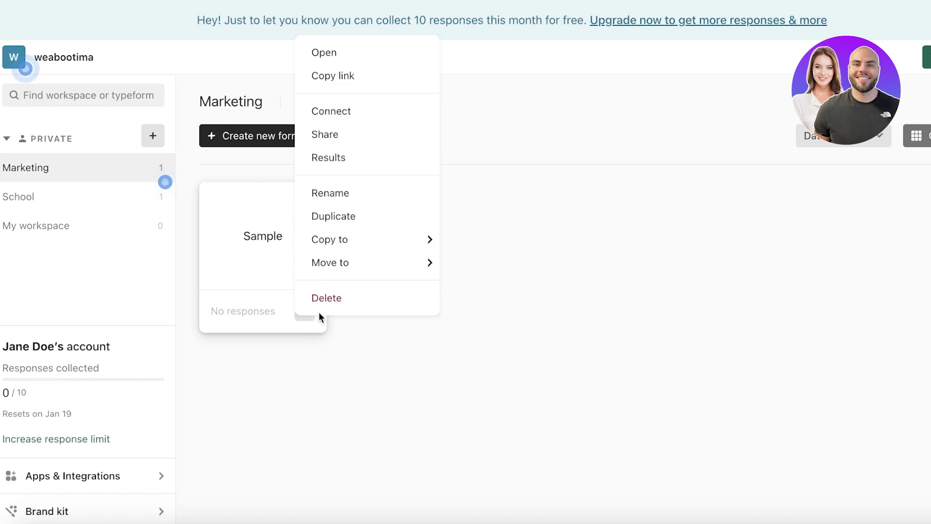
click(337, 297)
click(647, 328)
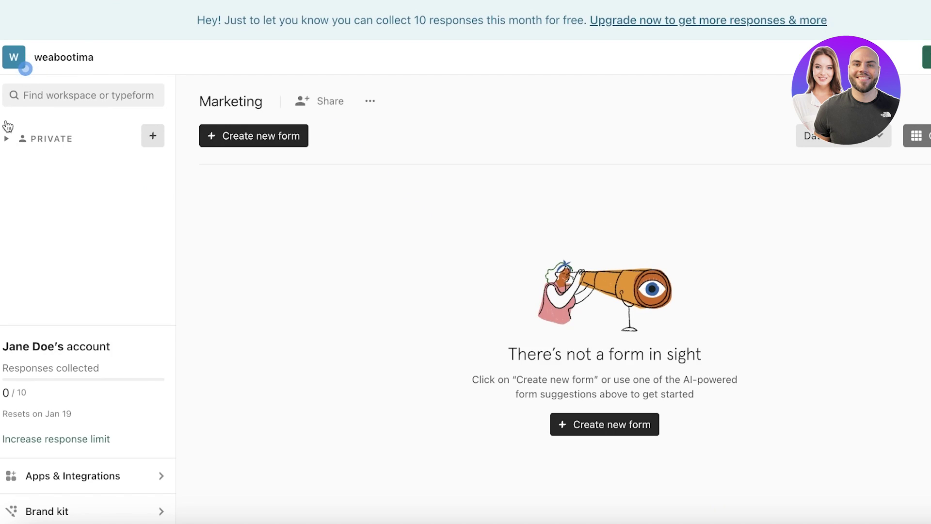
click(18, 61)
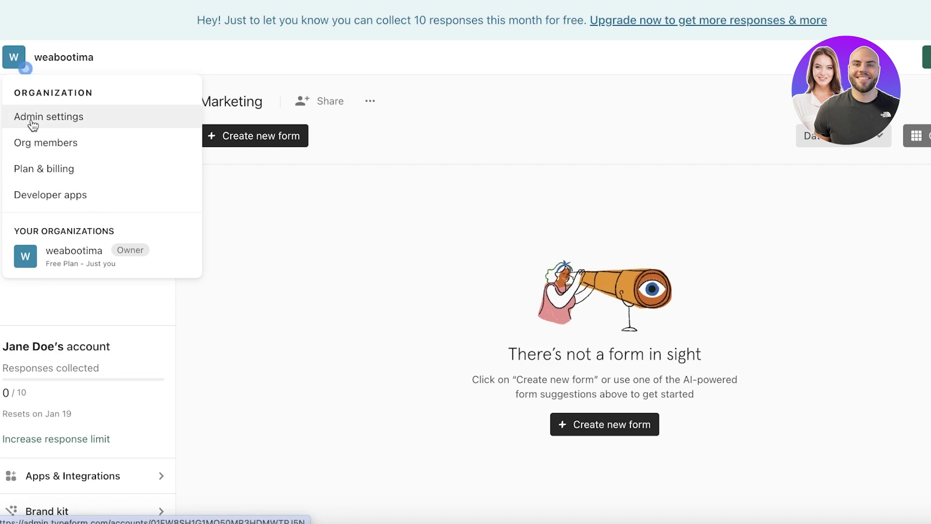
click(675, 193)
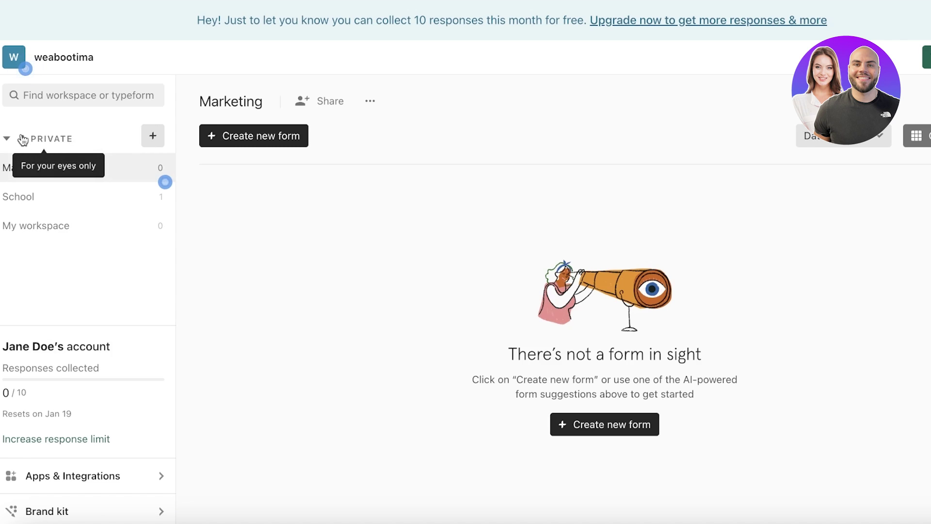
Step: Open and dismiss the new-workspace prompt and the account menu without changes
click(152, 139)
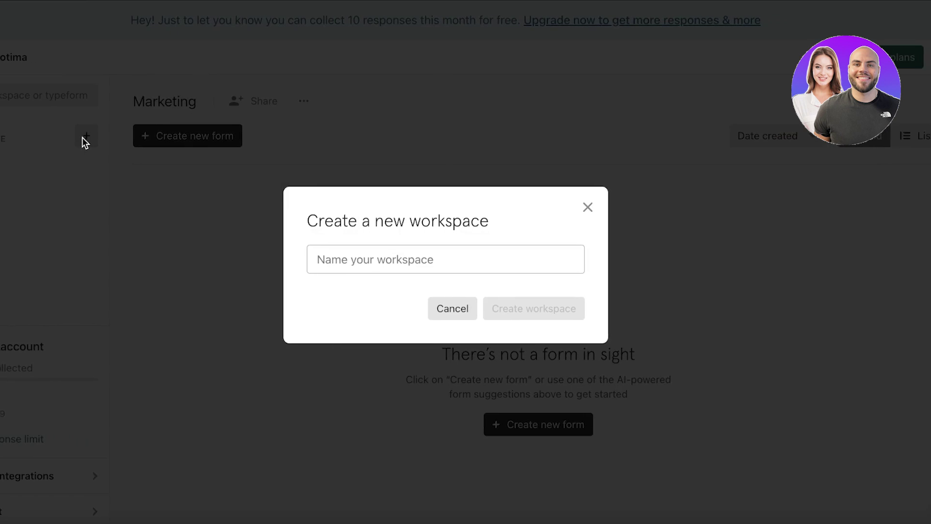
click(587, 208)
click(918, 58)
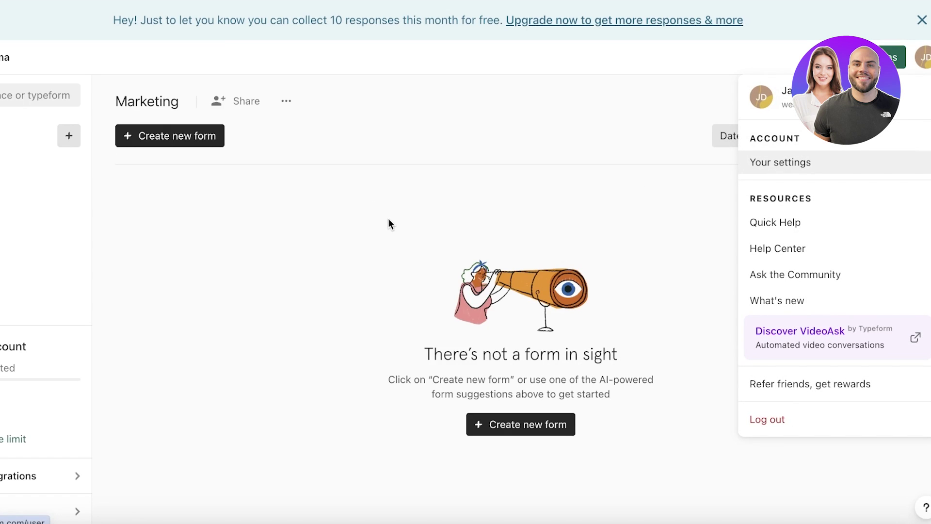
click(583, 210)
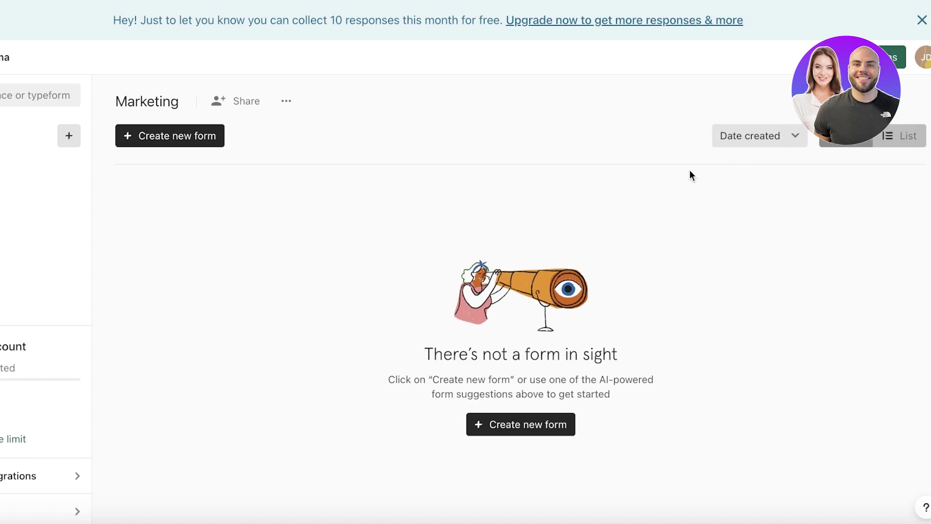
Step: Delete the Marketing workspace, typing 'Marketing' to confirm
click(291, 103)
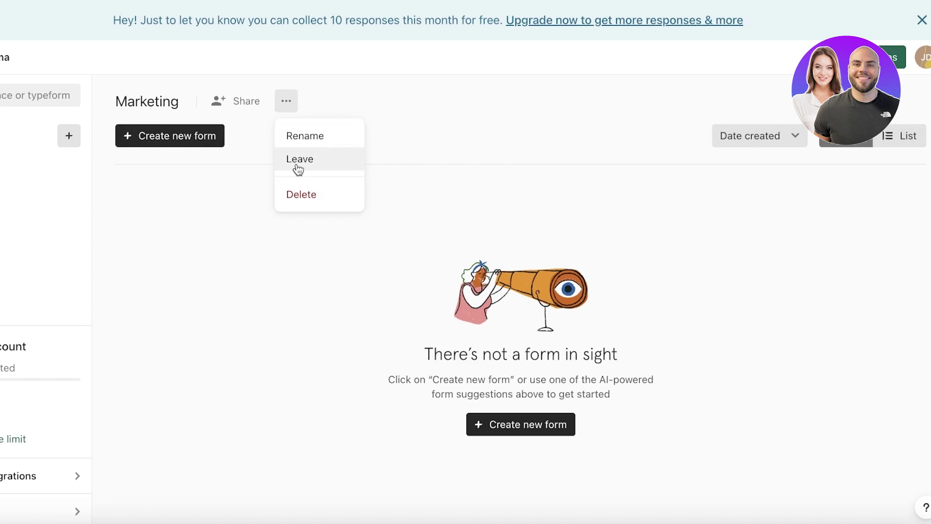
click(301, 194)
click(509, 314)
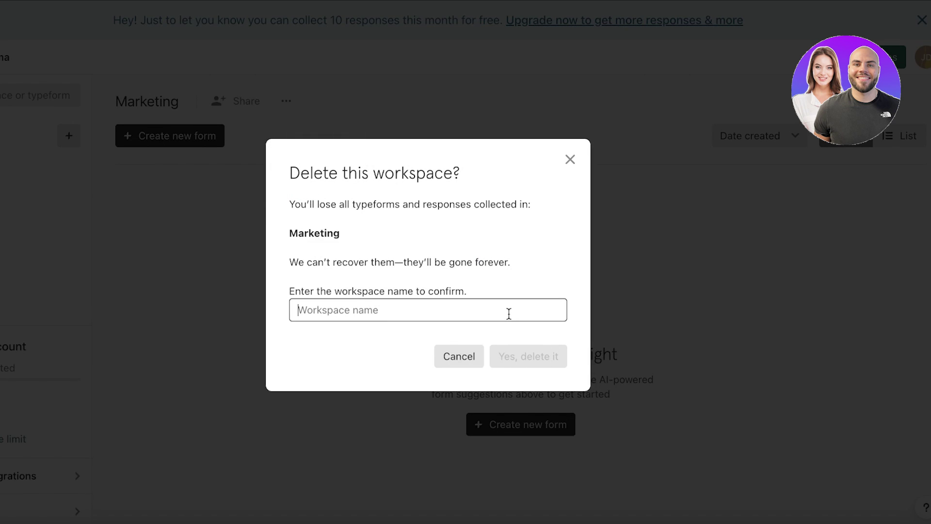
text(Marketing)
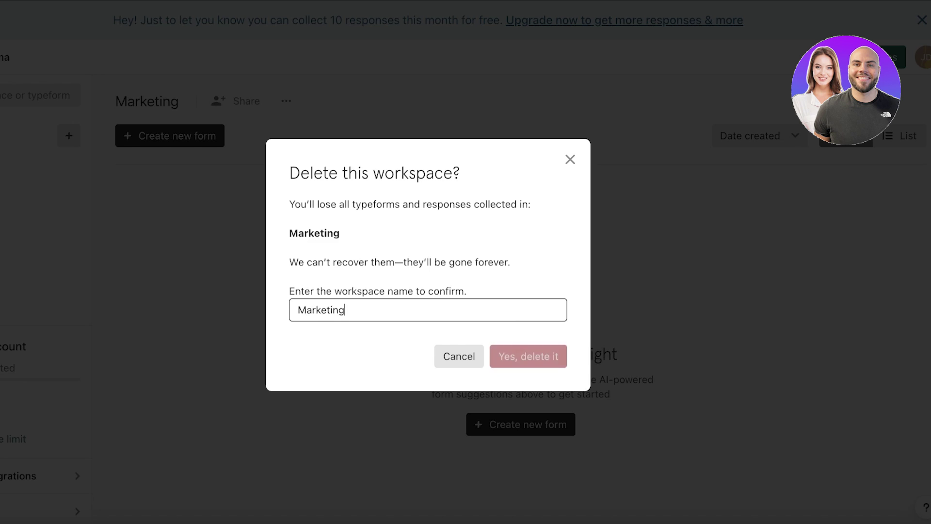
click(542, 347)
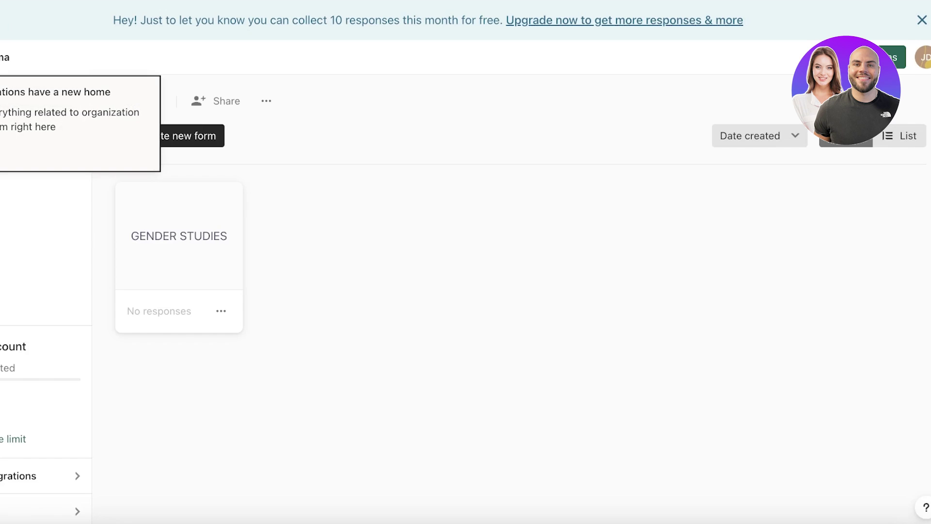
Step: Switch to the organization's workspaces and open My workspace
click(2, 57)
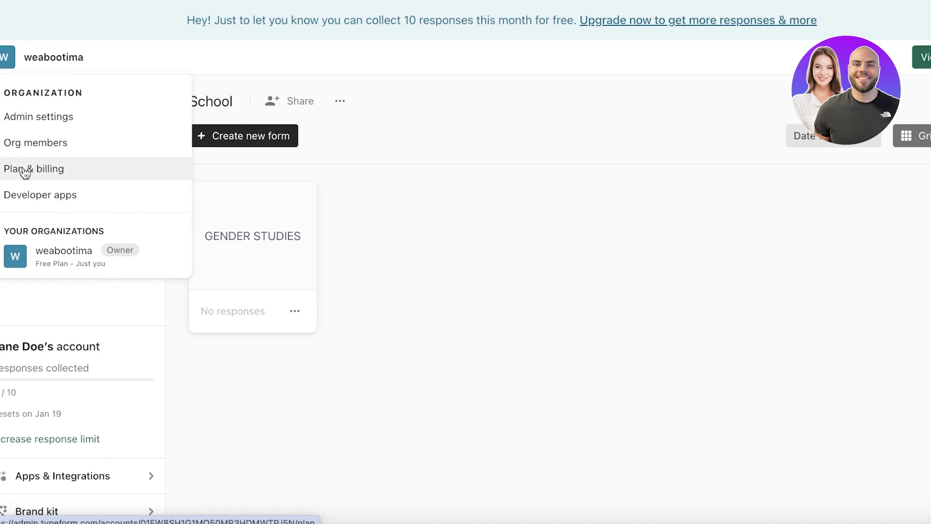
click(38, 253)
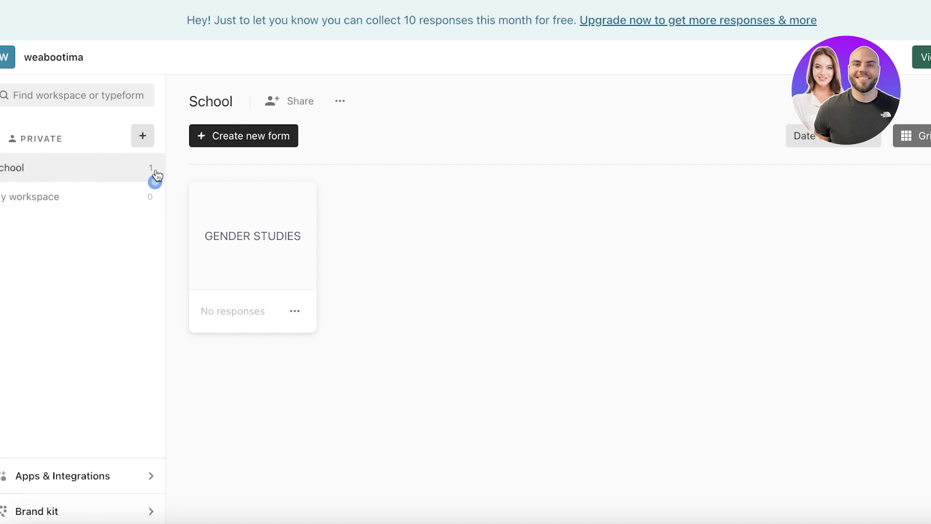
click(104, 192)
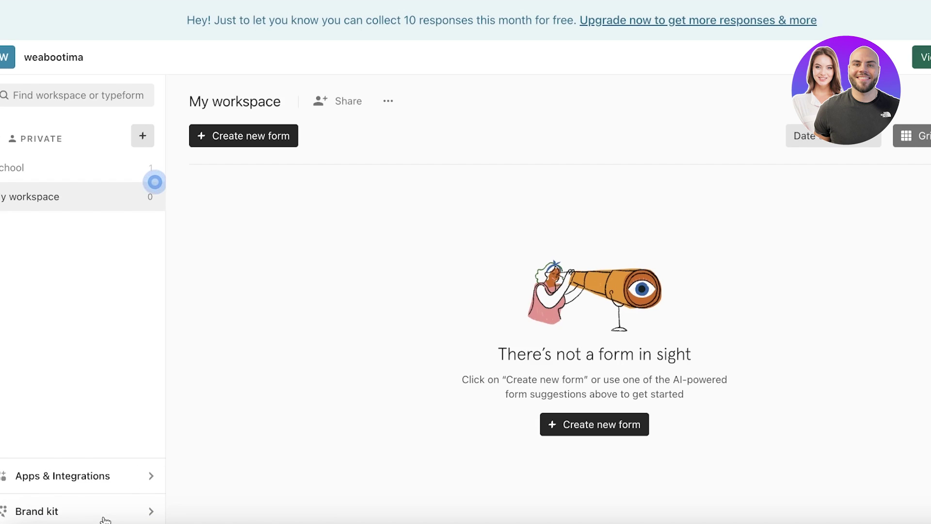
Step: Try the Brand kit feature, close its upgrade prompt, and reload the page
click(64, 512)
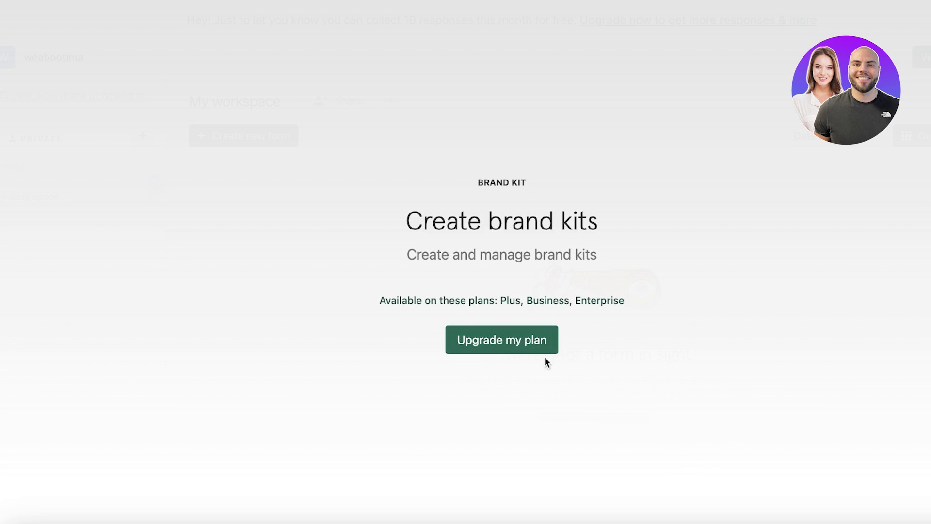
click(525, 345)
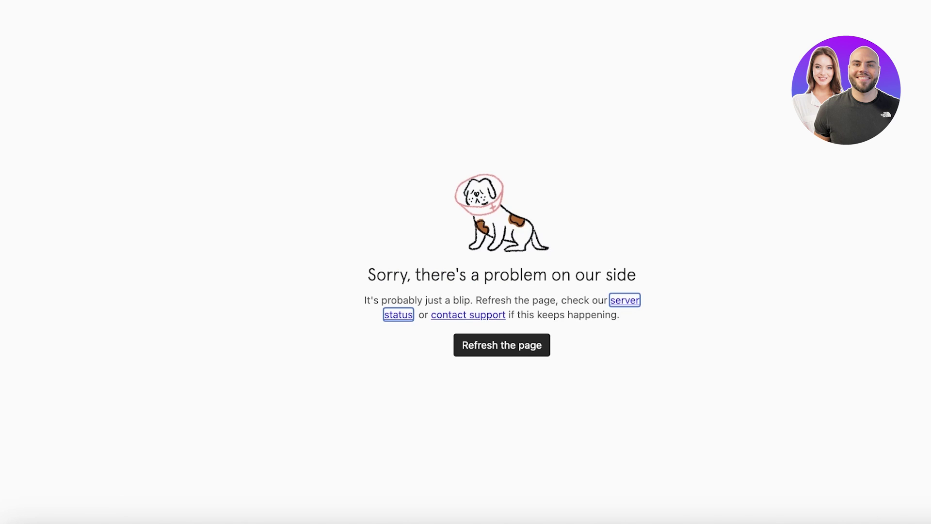
key(ctrl+r)
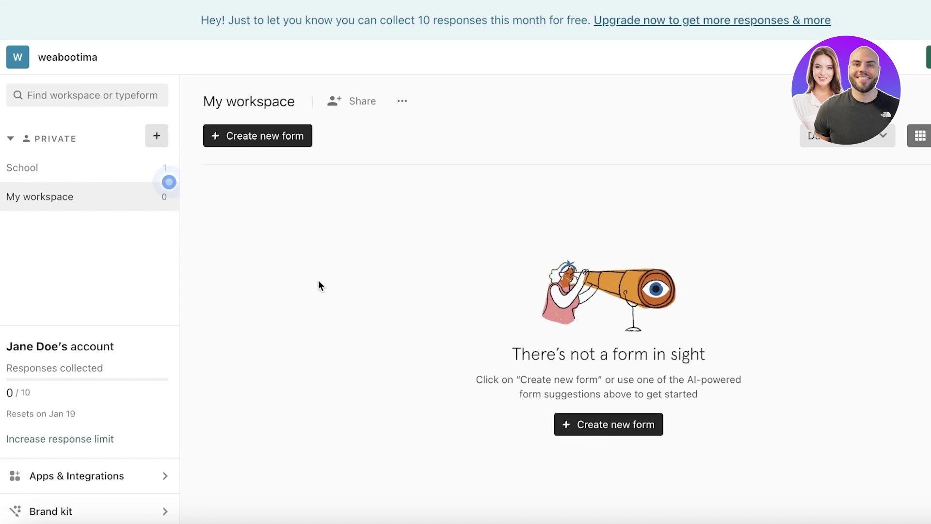
Step: Create a new private workspace named 'Durden'
click(158, 141)
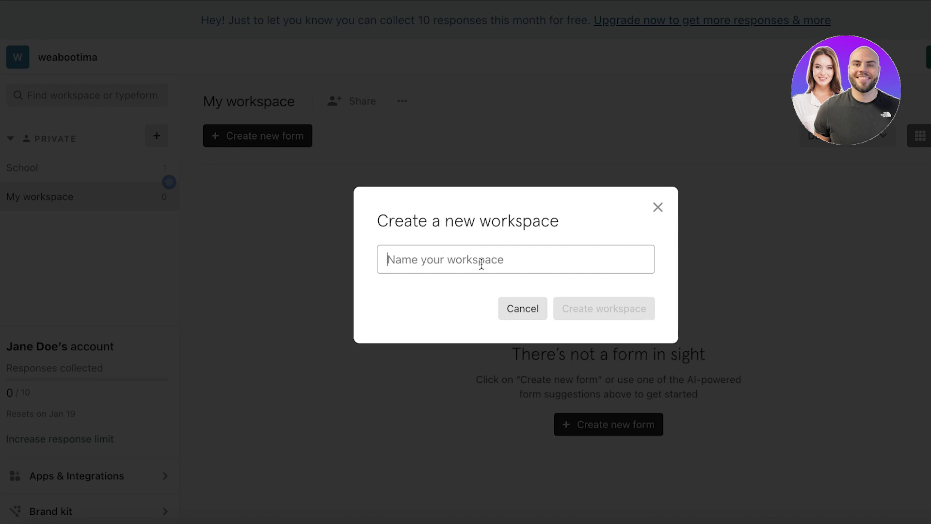
text(Marke)
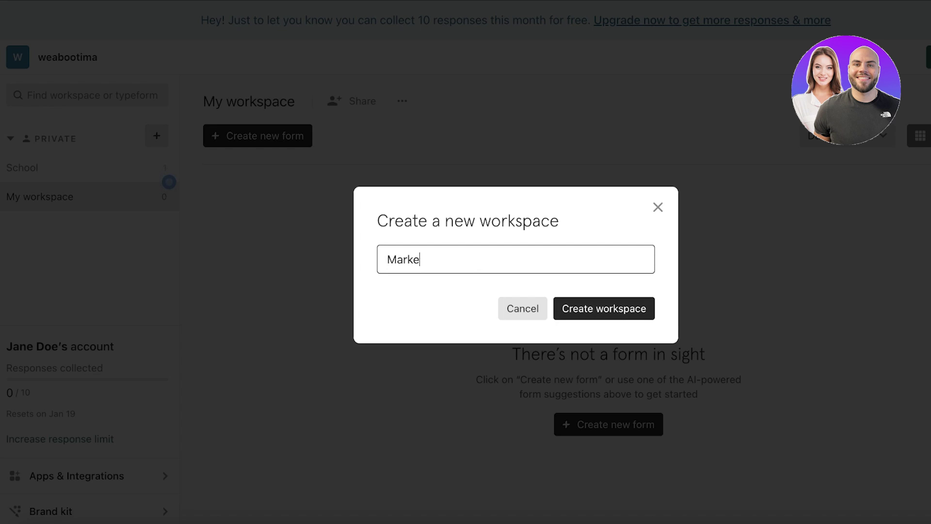
key(BackSpace)
key(BackSpace)
key(BackSpace)
key(BackSpace)
text(Durd)
click(583, 313)
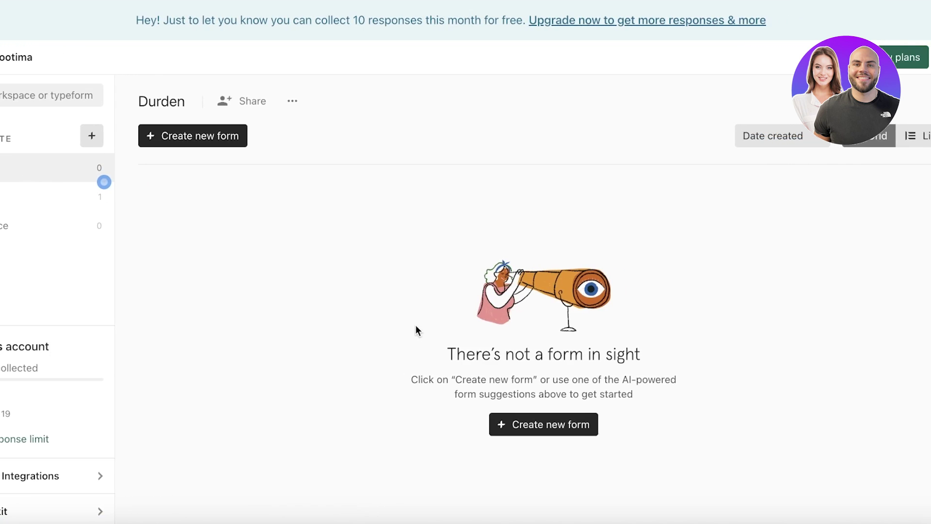
Step: Bring up the Create a new form window in the Durden workspace
click(232, 141)
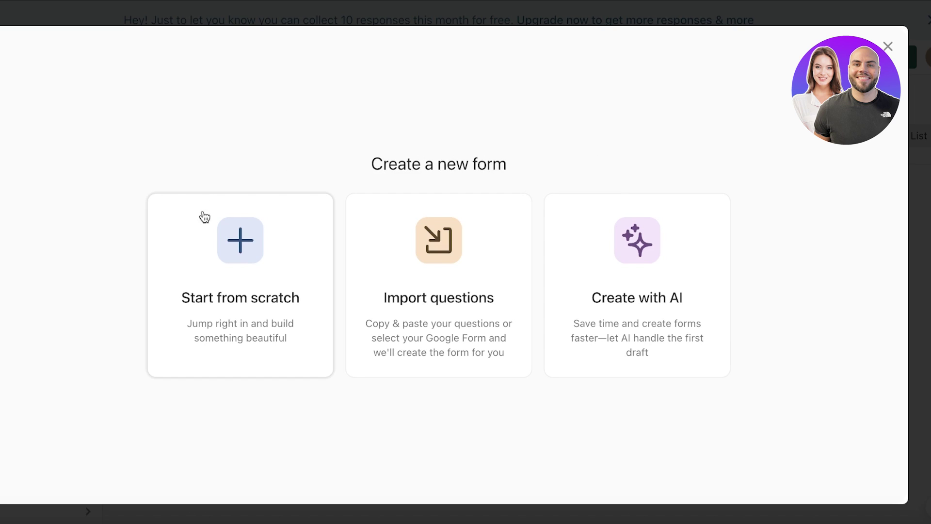
Step: Start a blank form named 'Mail Subscription' with form type Registration form
key(Escape)
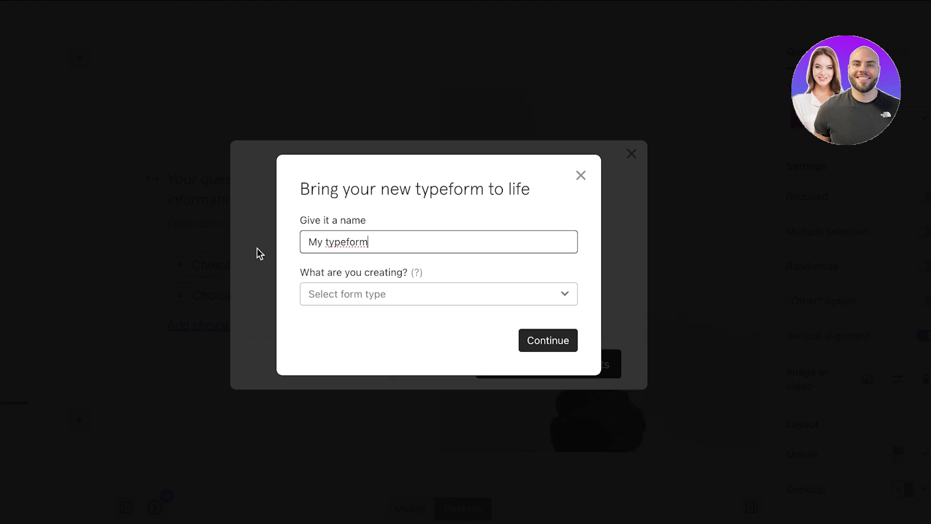
triple_click(369, 236)
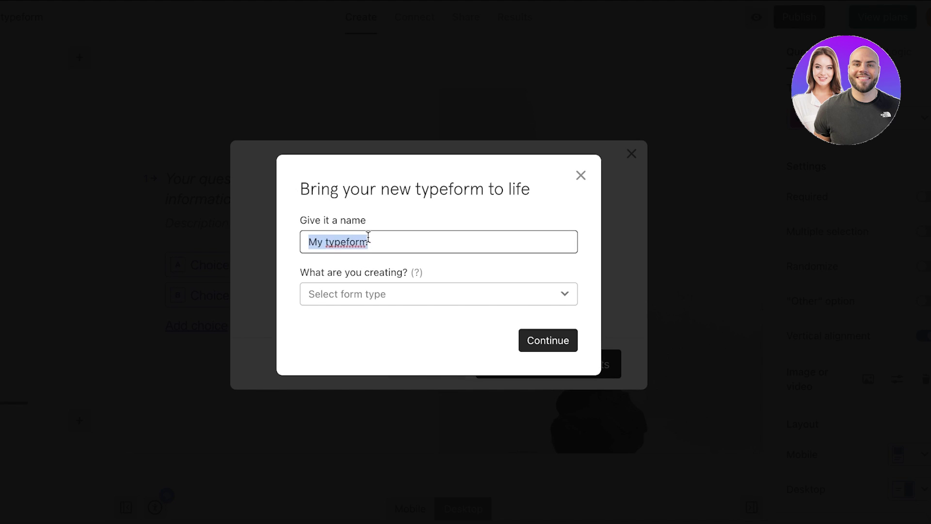
text(Mail Subs)
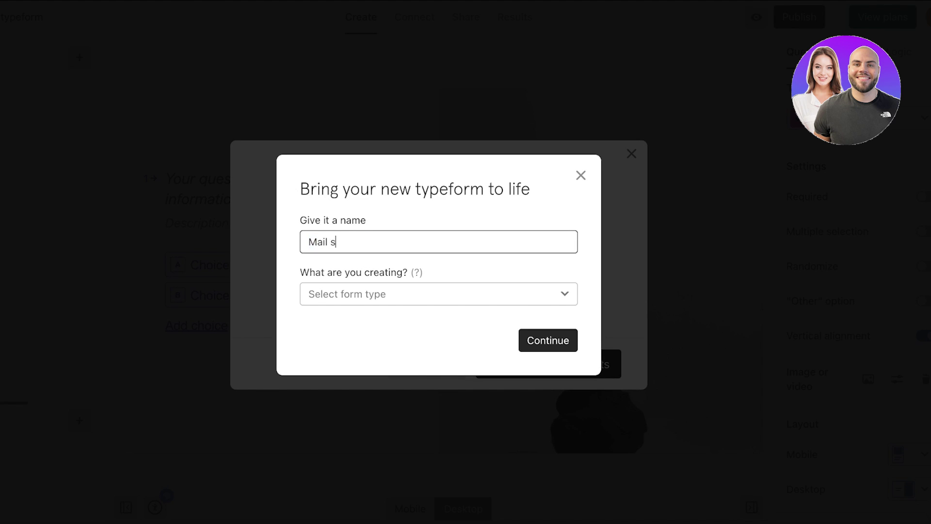
key(BackSpace)
text(Subscrit)
click(404, 296)
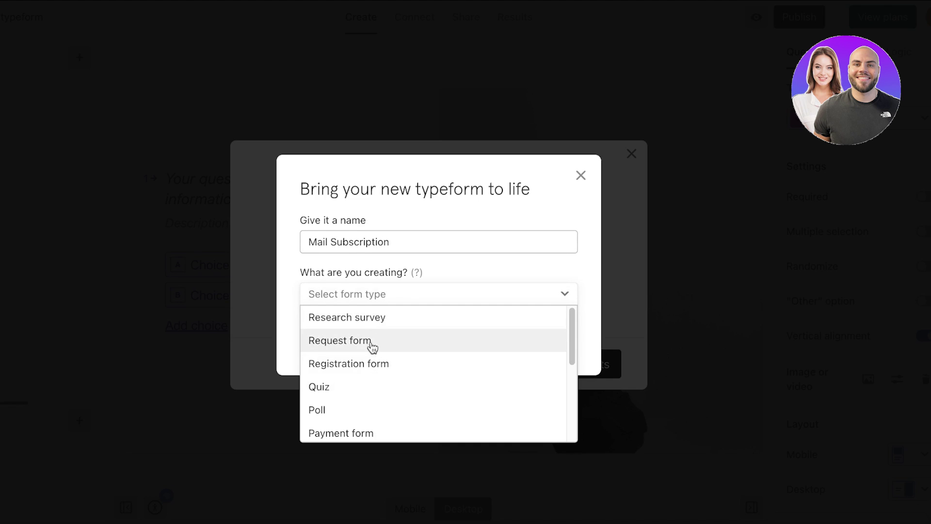
scroll(374, 329, down, 3)
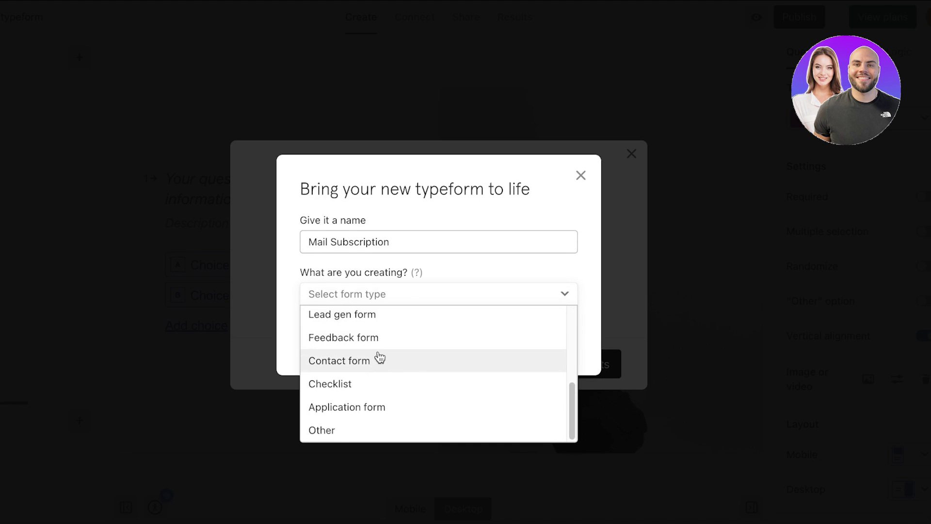
scroll(382, 351, up, 3)
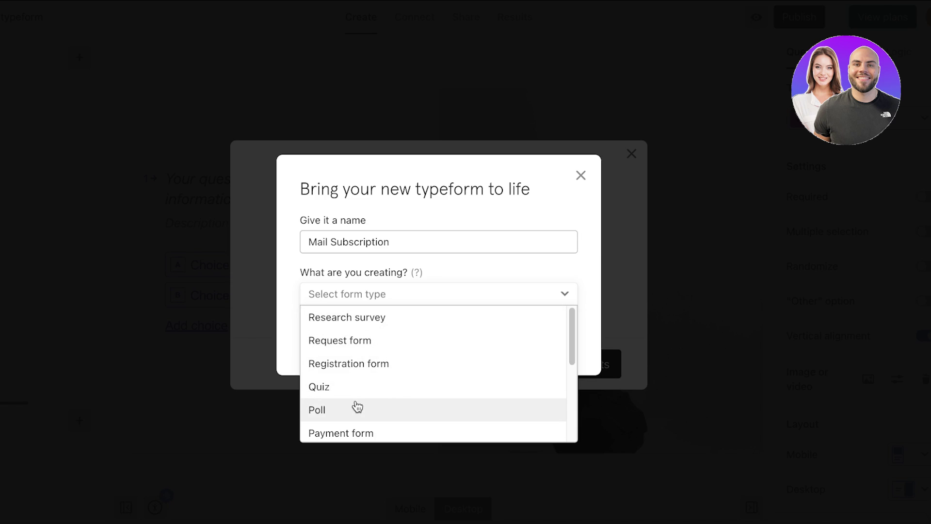
scroll(358, 409, down, 5)
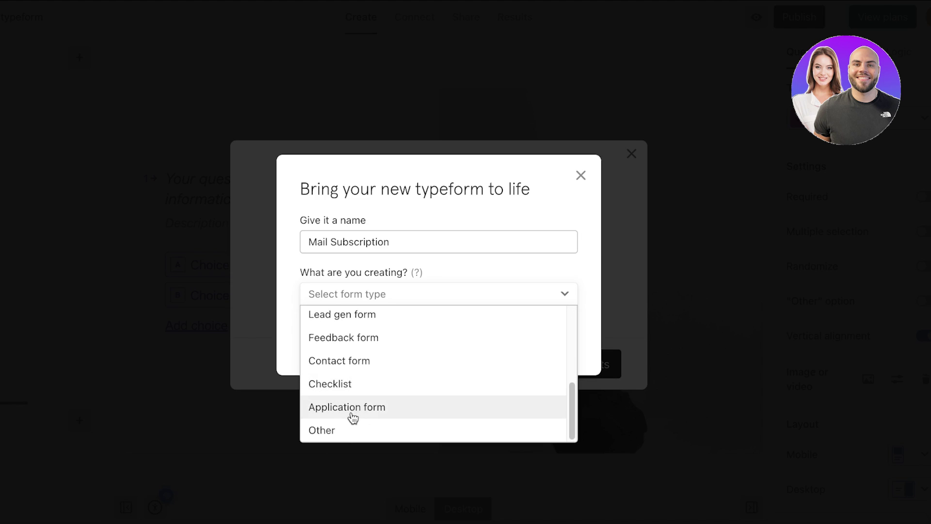
scroll(349, 419, up, 5)
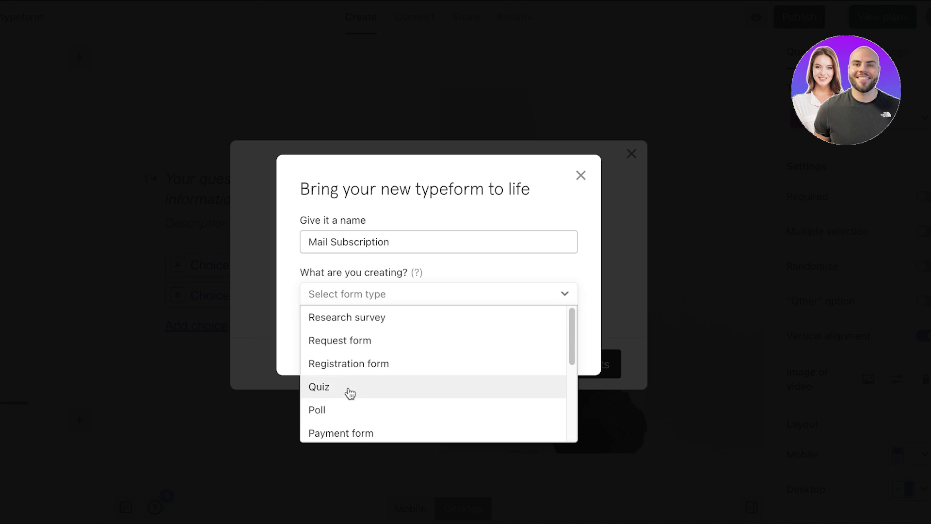
click(347, 363)
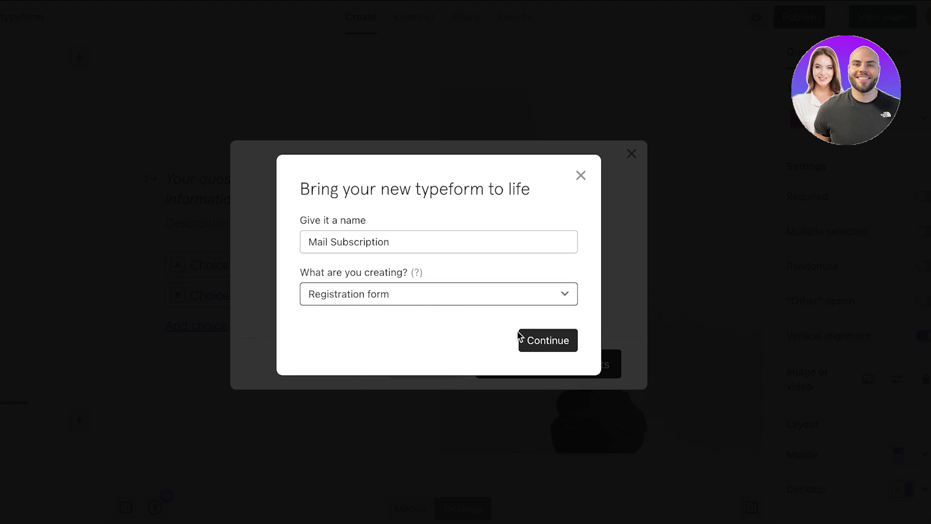
click(551, 342)
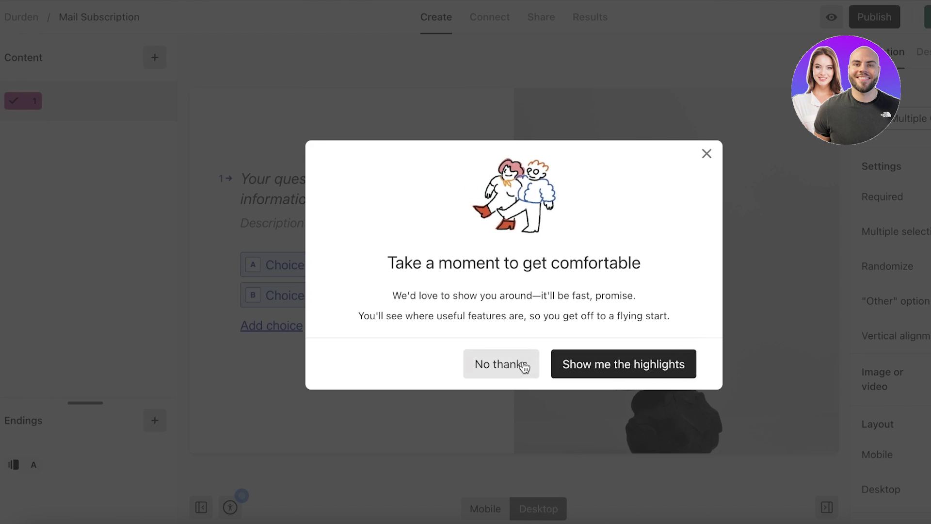
Step: Skip the editor tour, look at the Design and Logic panels, then return to the first question
click(447, 363)
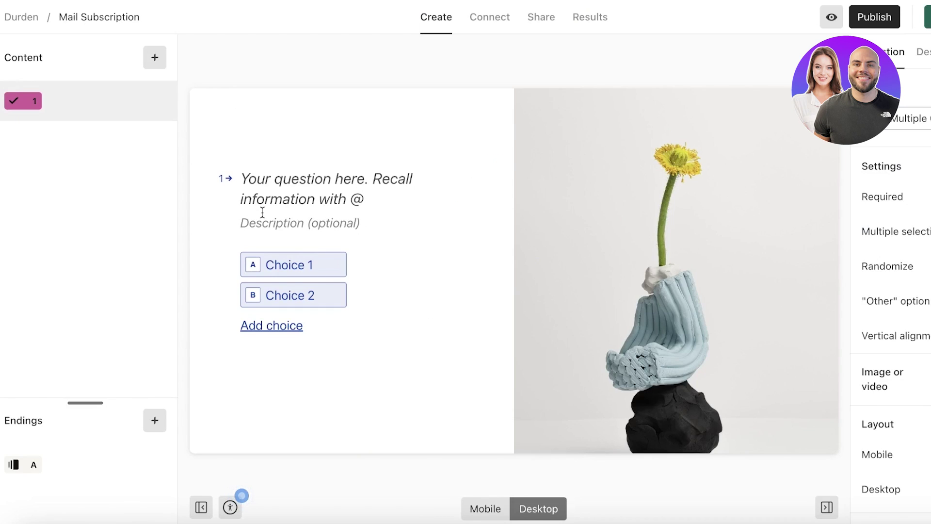
click(299, 178)
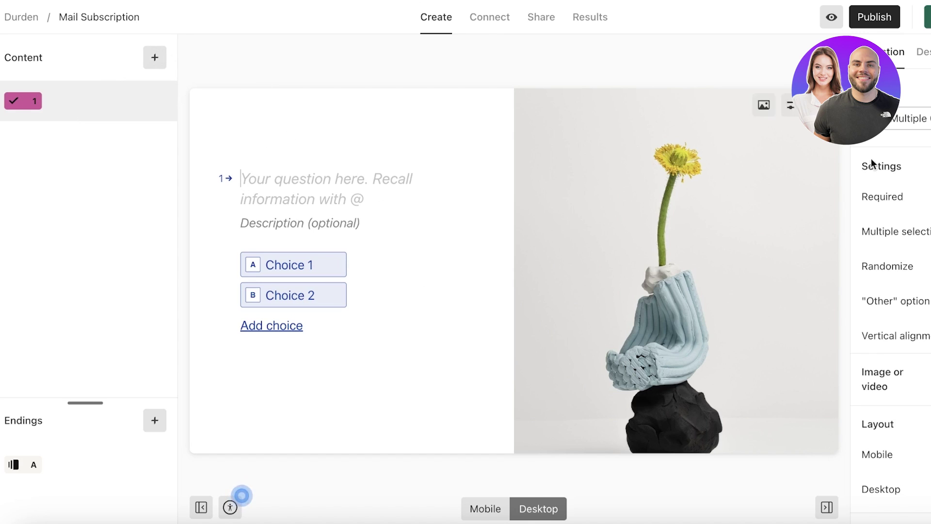
click(927, 53)
click(842, 51)
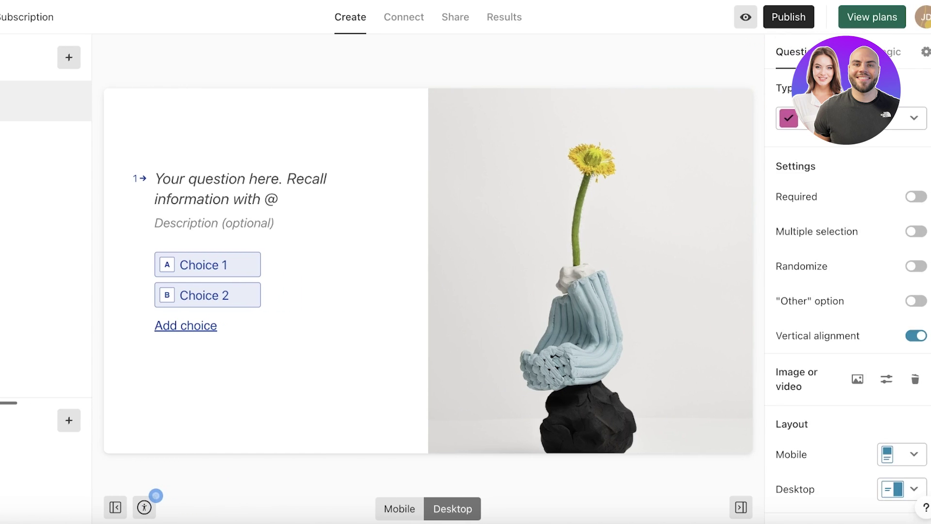
click(849, 39)
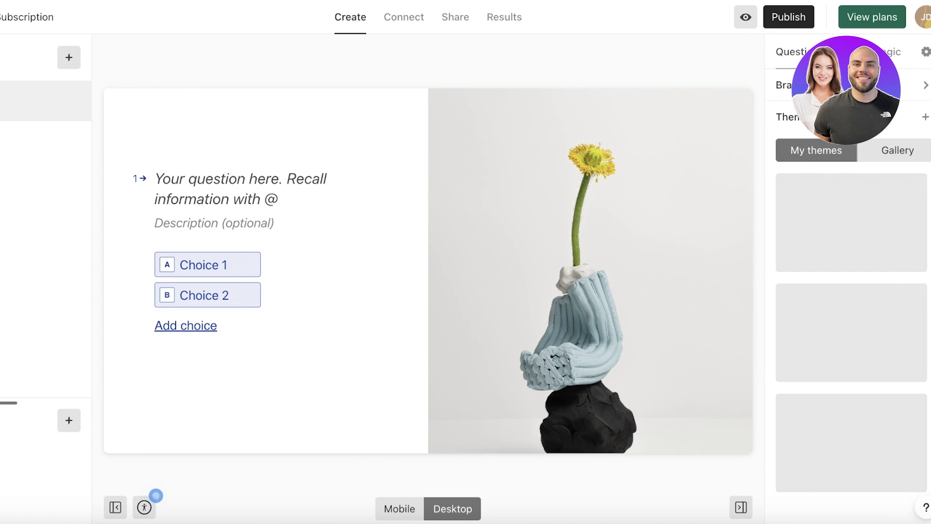
click(889, 51)
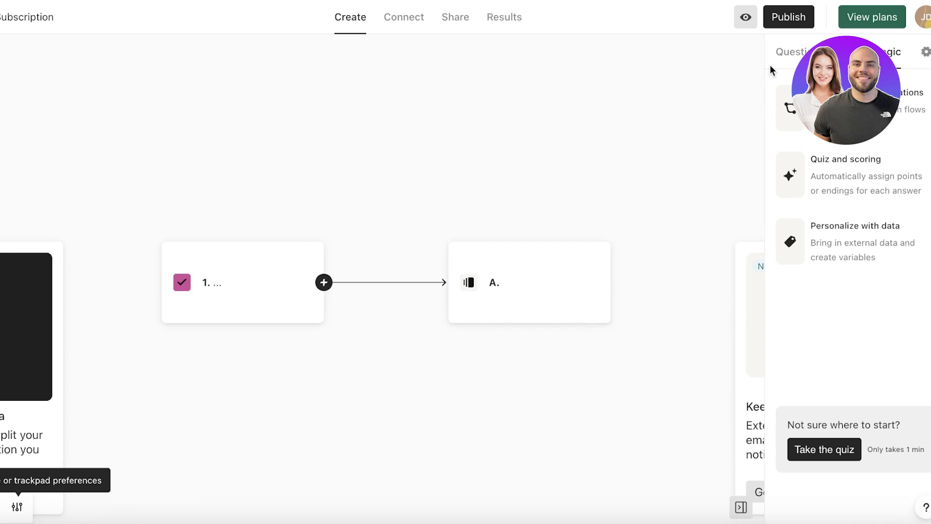
click(783, 53)
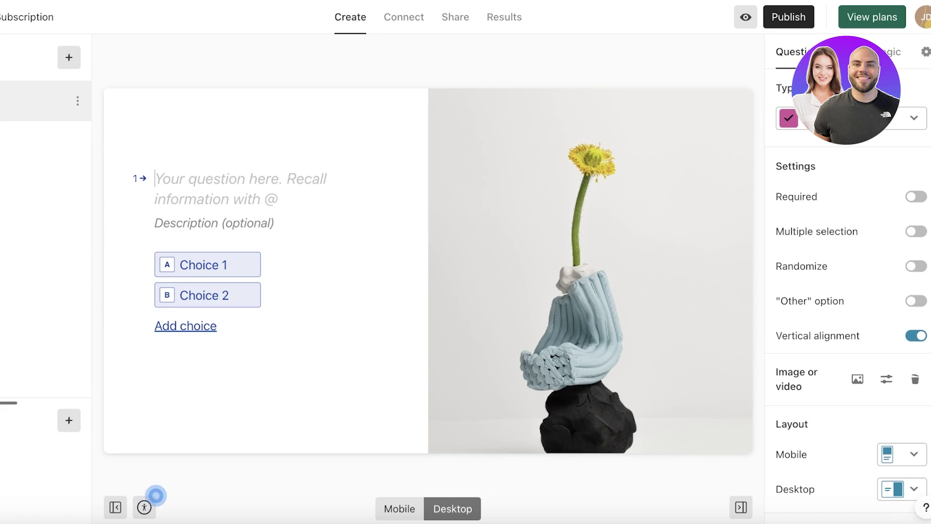
Step: Add a Short Text question and delete the default multiple-choice question 1
click(73, 62)
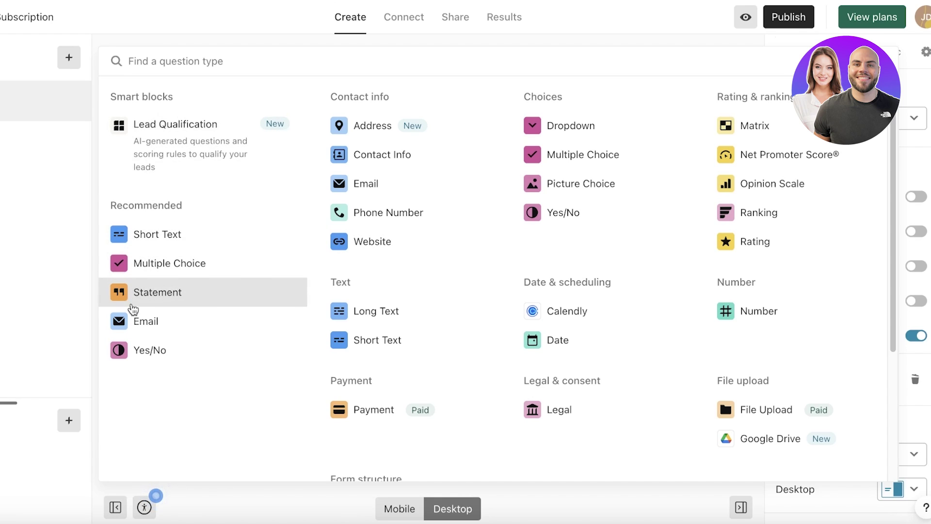
click(165, 245)
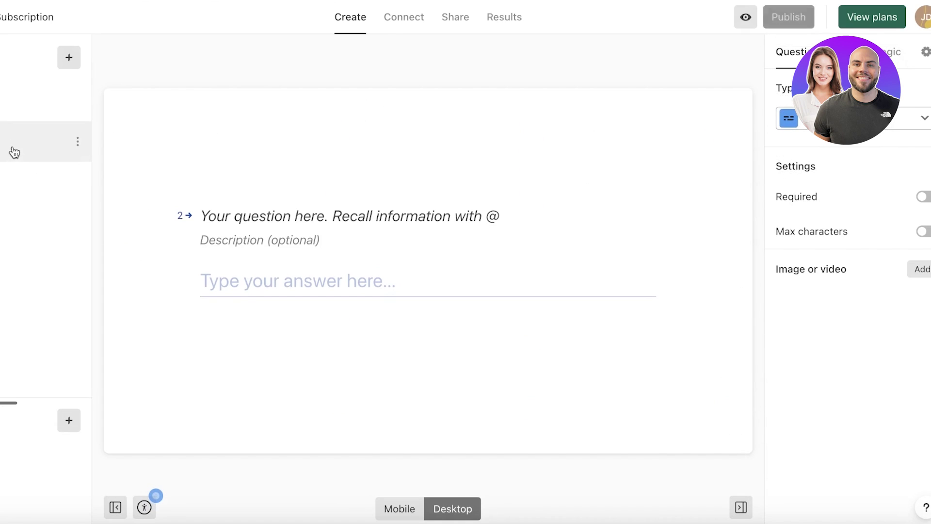
click(80, 102)
click(78, 101)
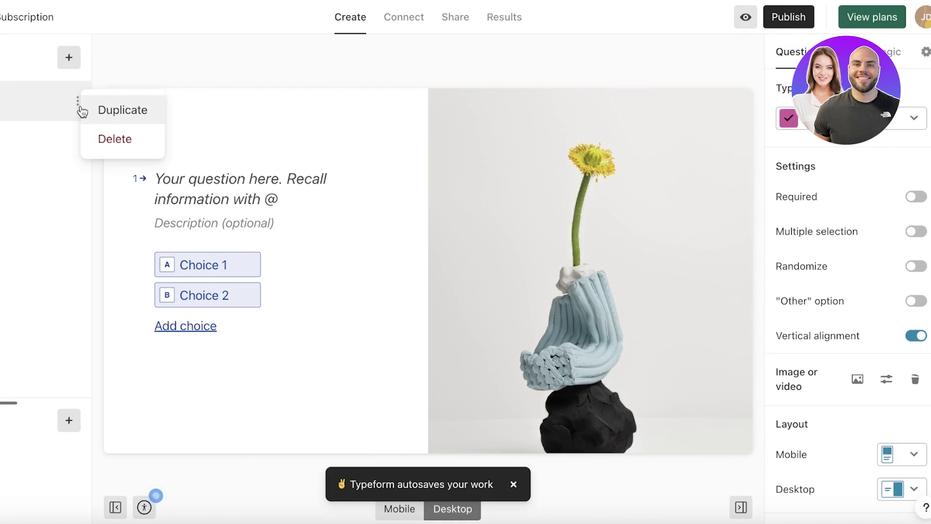
click(107, 143)
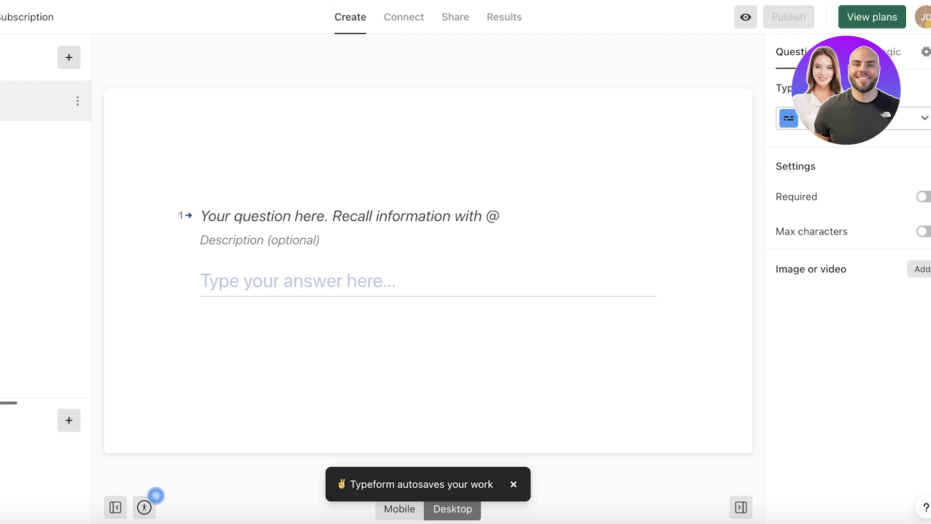
Step: Title the Short Text question 'Your Email Address' with no description, then view the logic map
click(369, 215)
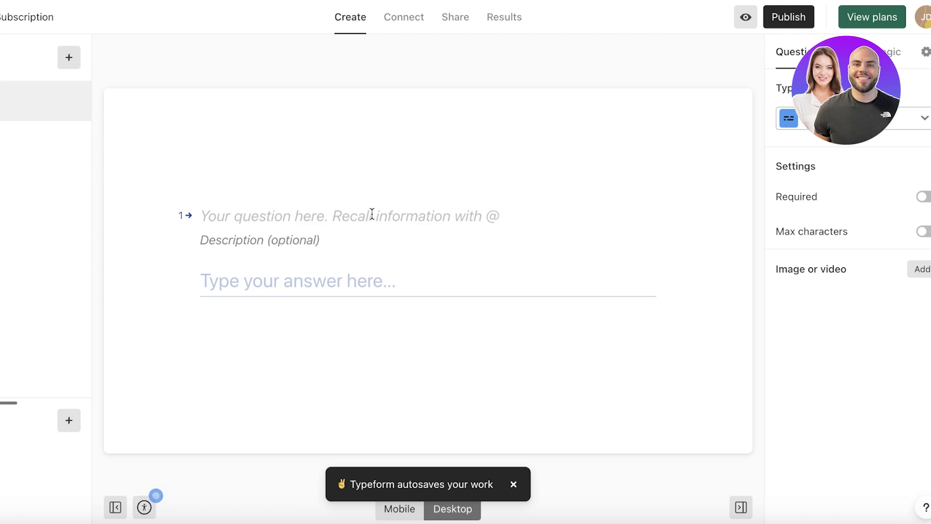
text(Your Email Address)
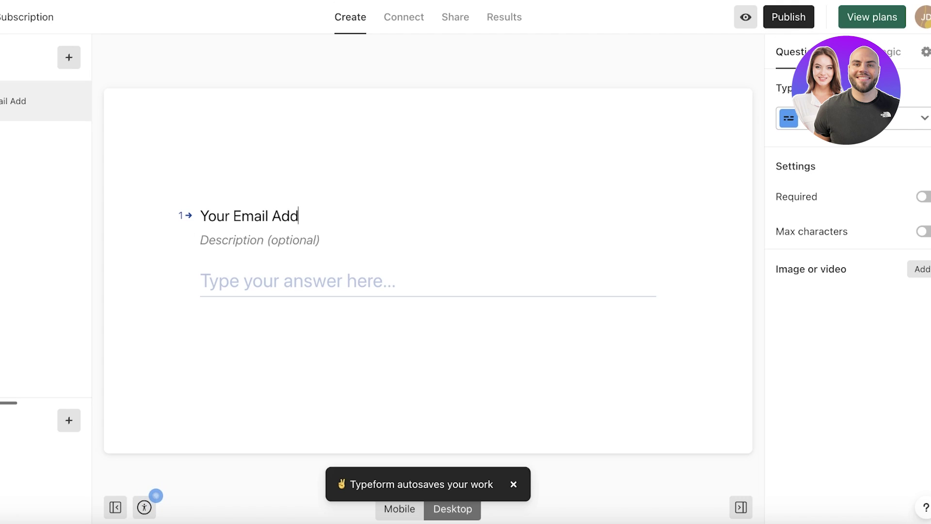
click(313, 236)
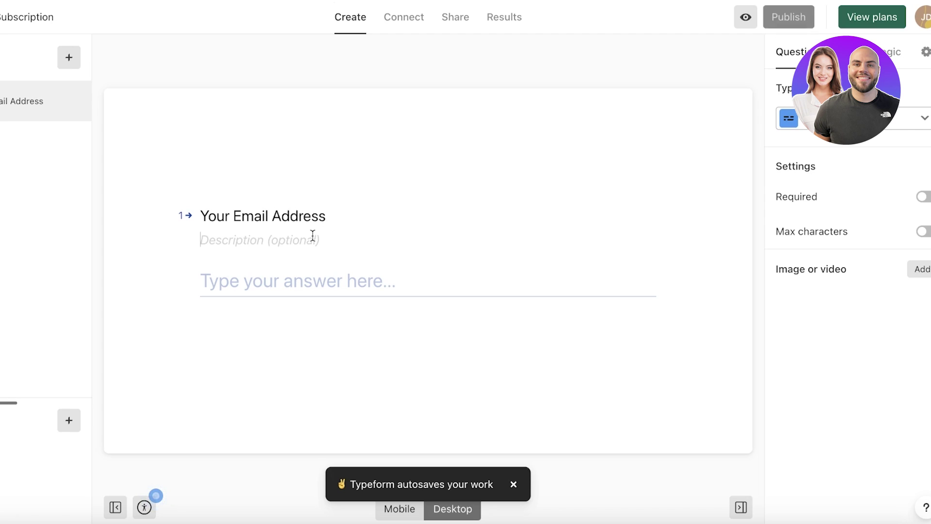
click(228, 280)
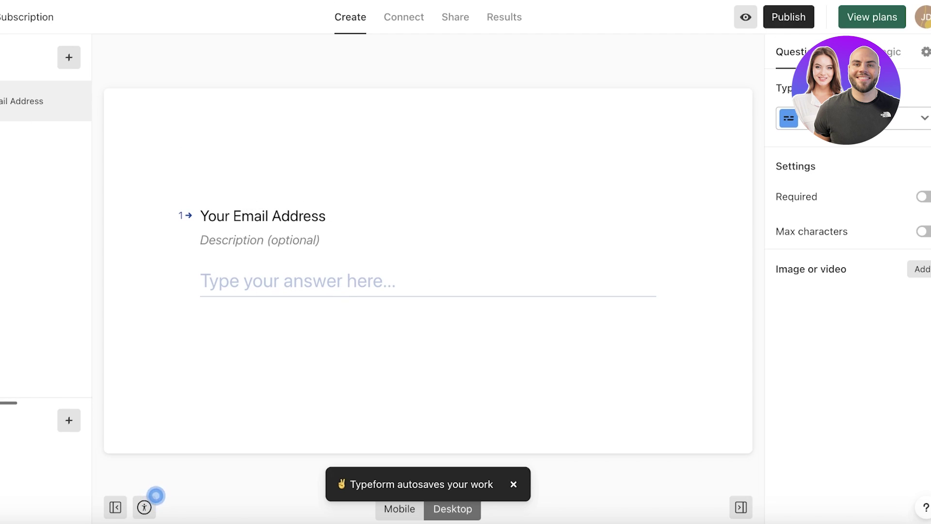
click(890, 51)
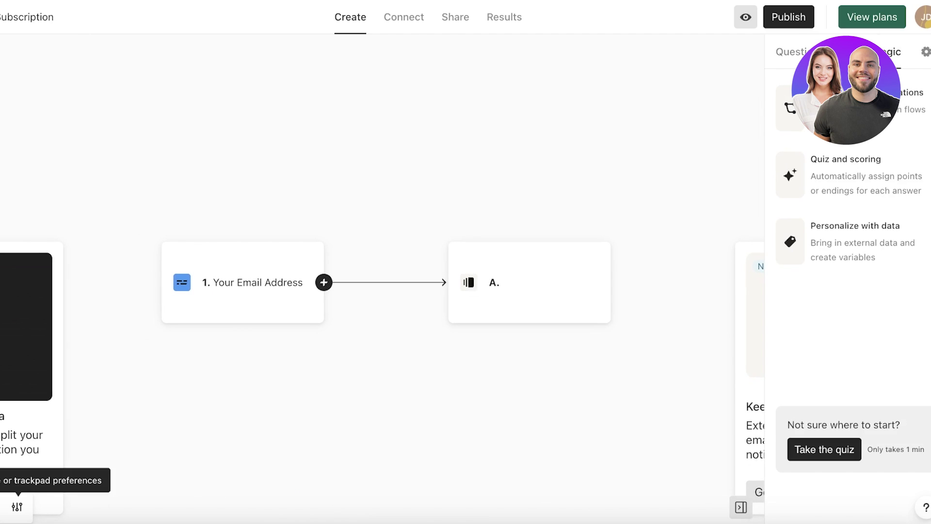
Step: Drag ending A. to a new spot on the logic map, then return to the question editor
drag(508, 283, 422, 269)
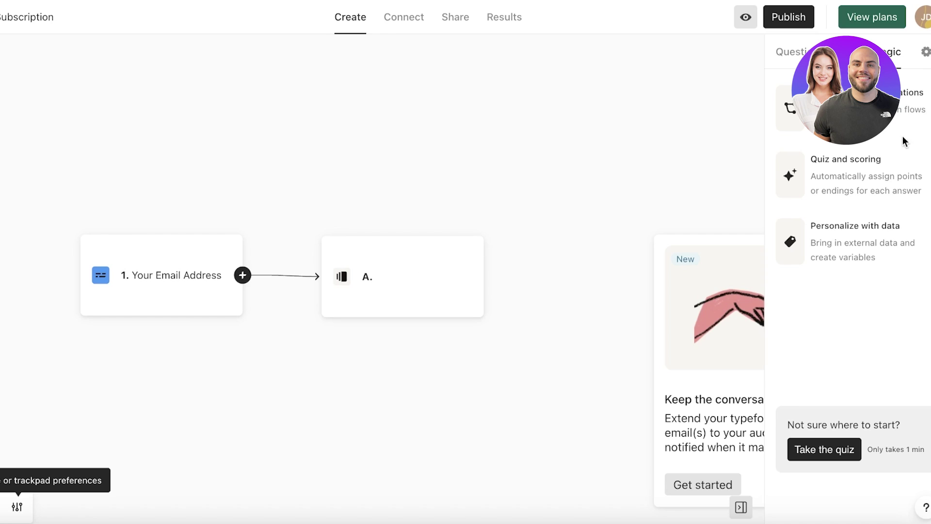
key(Escape)
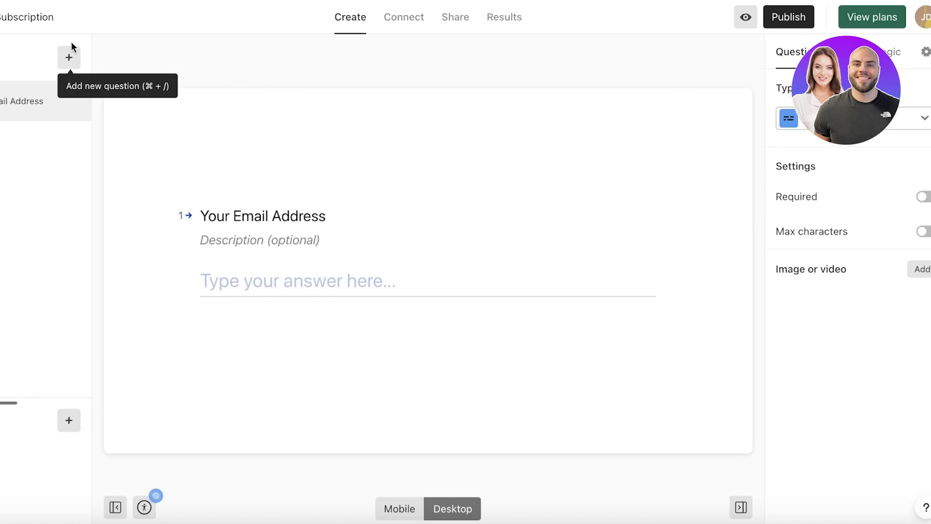
Step: Add a Short Text question 2 titled 'Your Name' below the email question
click(69, 58)
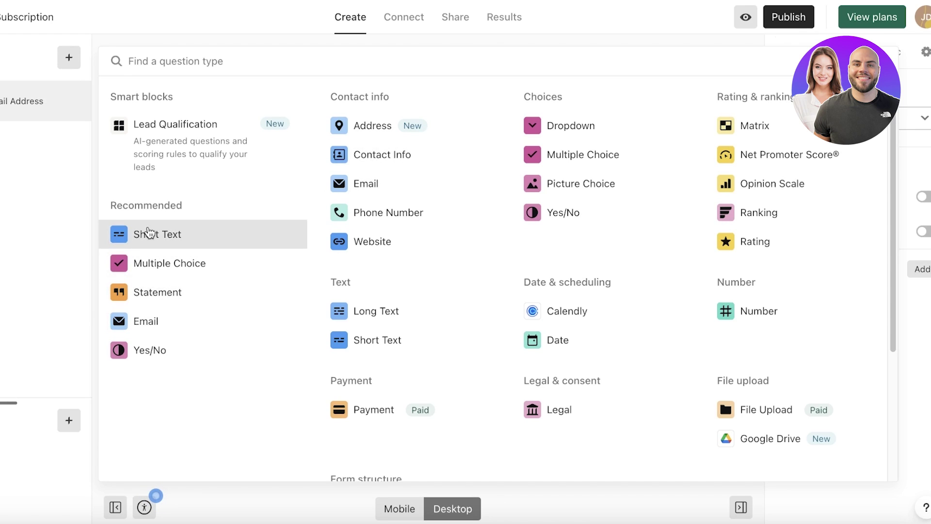
click(197, 232)
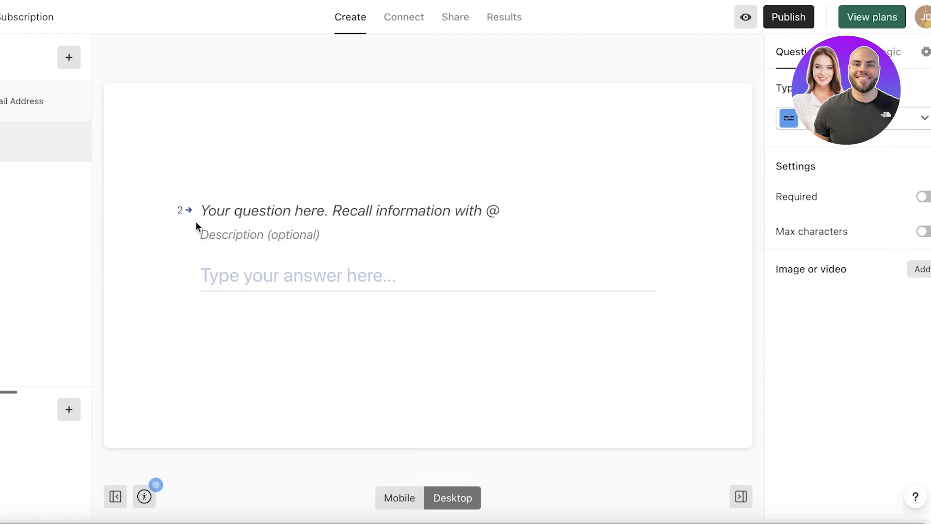
click(6, 113)
click(15, 141)
click(422, 219)
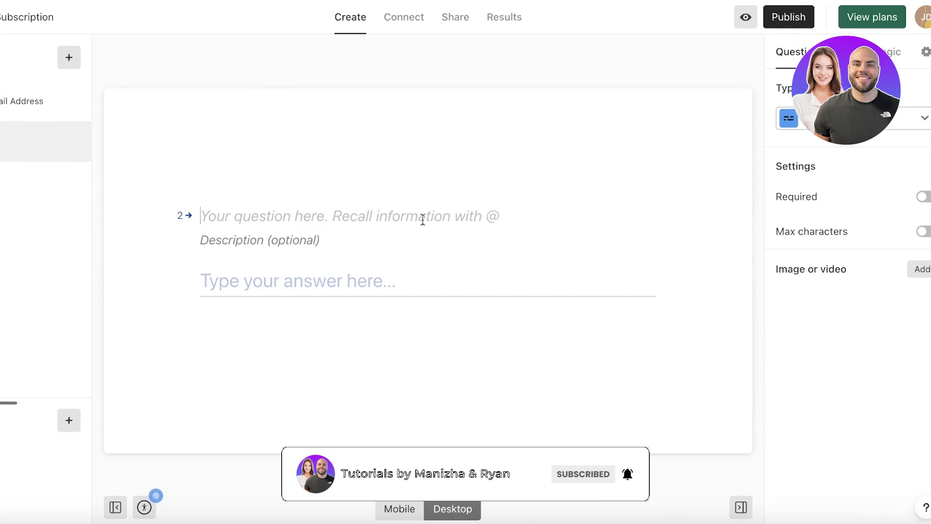
text(Your Name)
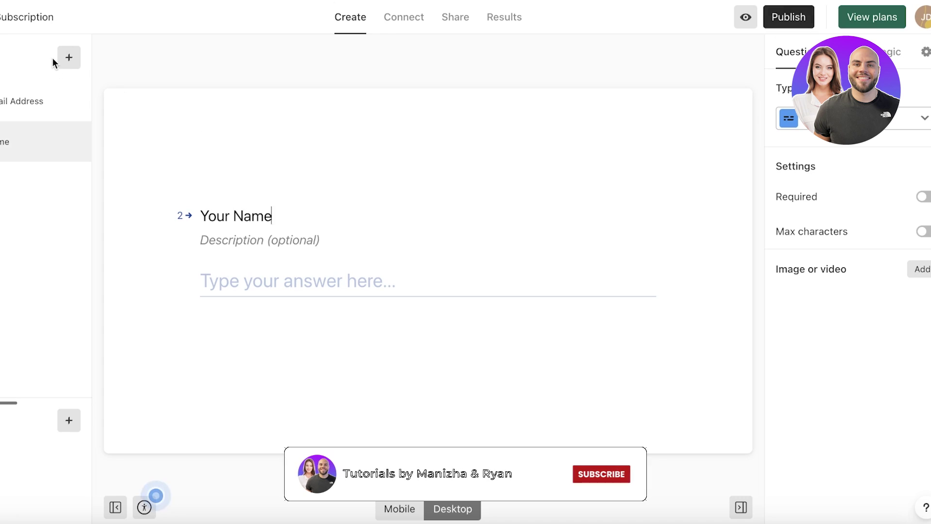
click(69, 58)
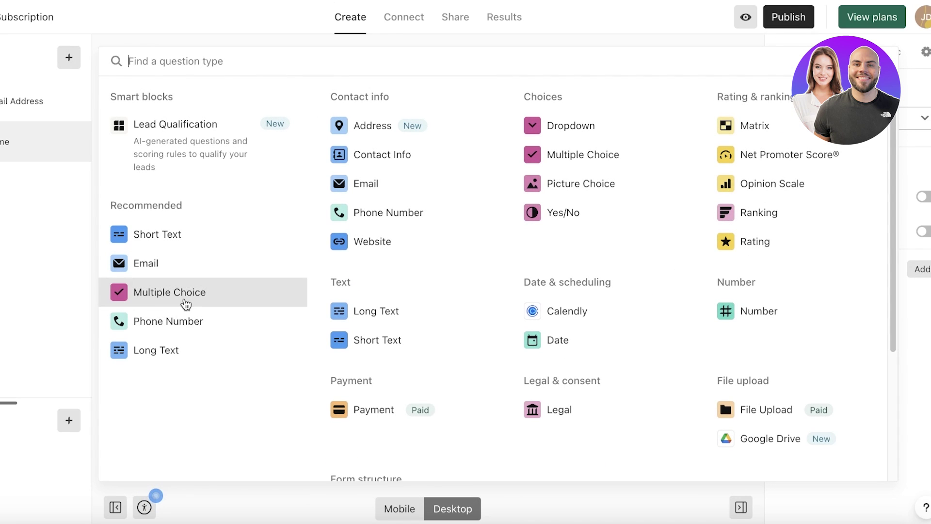
Step: Put an Email-type question first, titled 'Your Email Address', replacing the old short-text email question
click(161, 264)
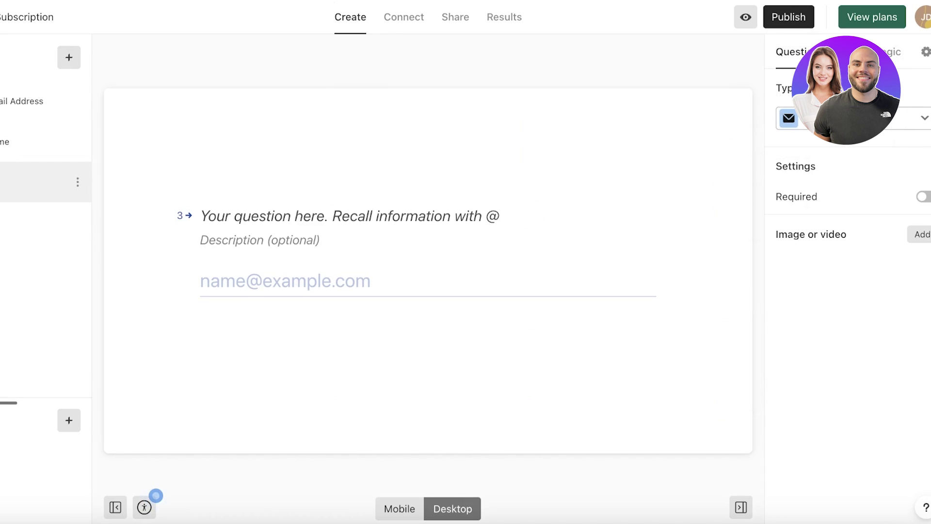
drag(5, 182, 5, 101)
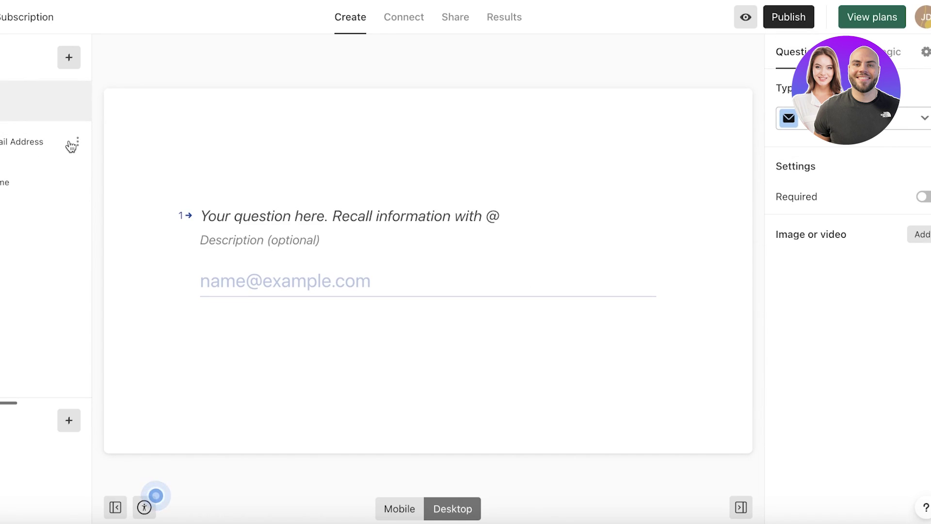
click(76, 142)
click(109, 179)
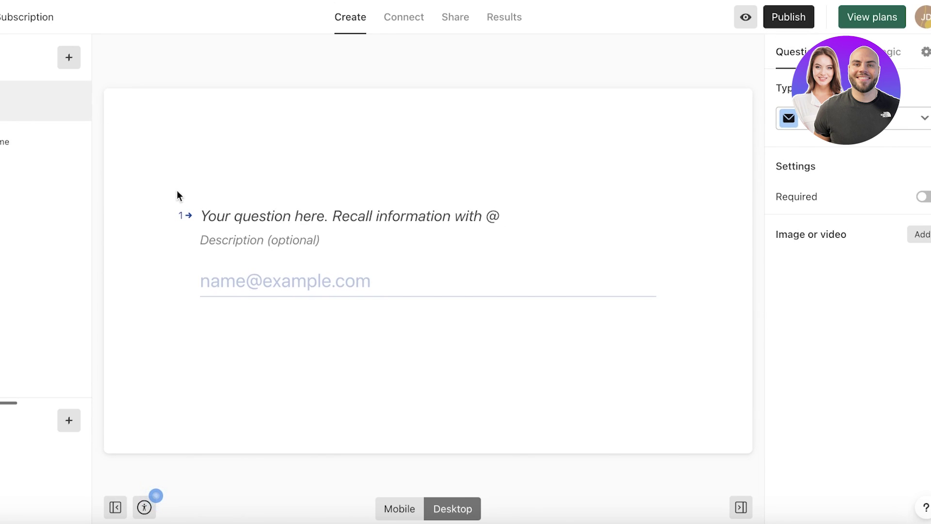
click(312, 217)
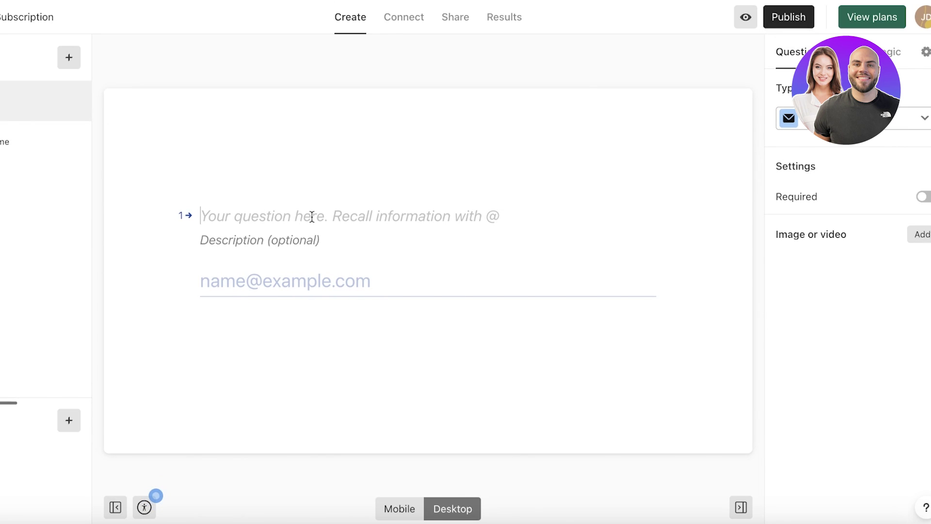
text(Your Email Add)
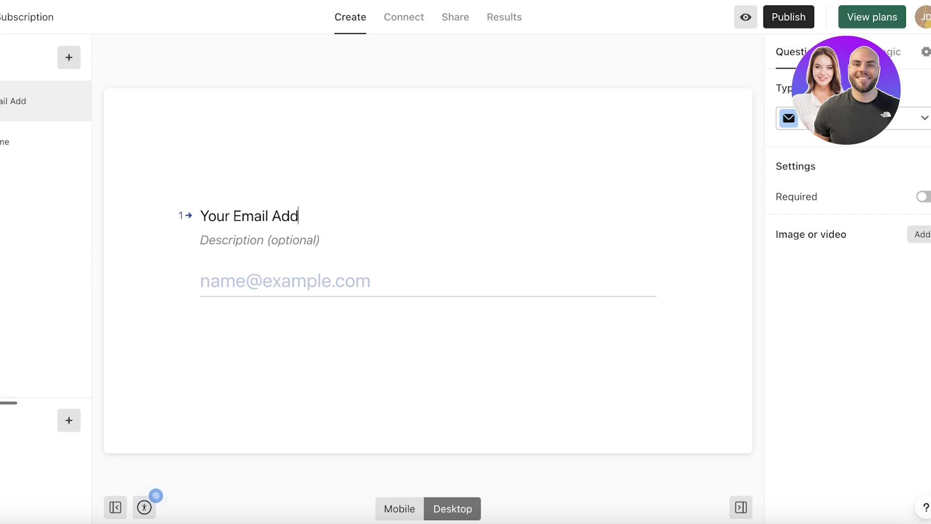
text(ress)
Step: Retitle the 'Your Name' question to 'Full Name'
click(22, 155)
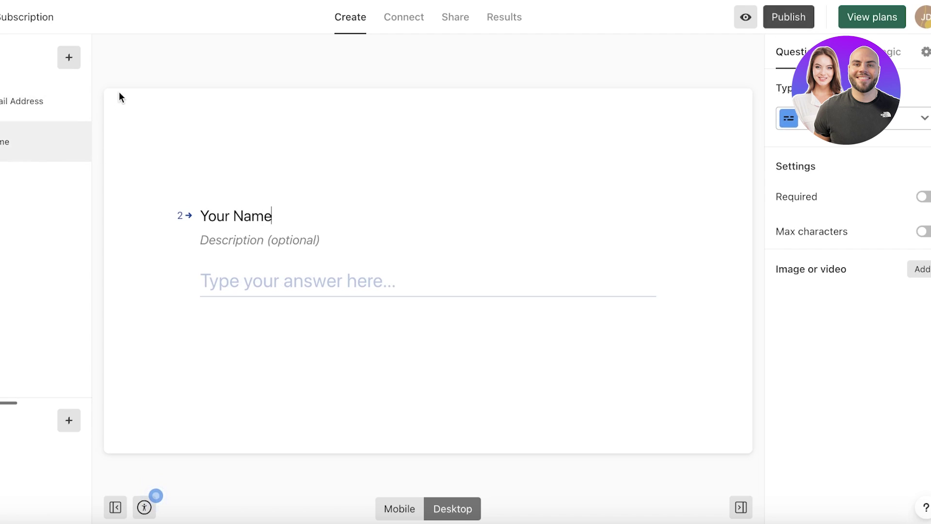
triple_click(248, 214)
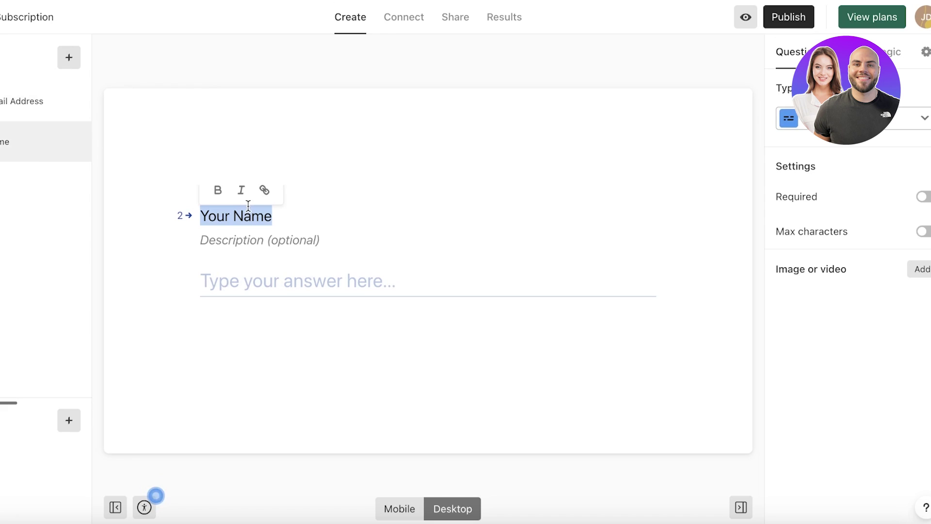
text(Full)
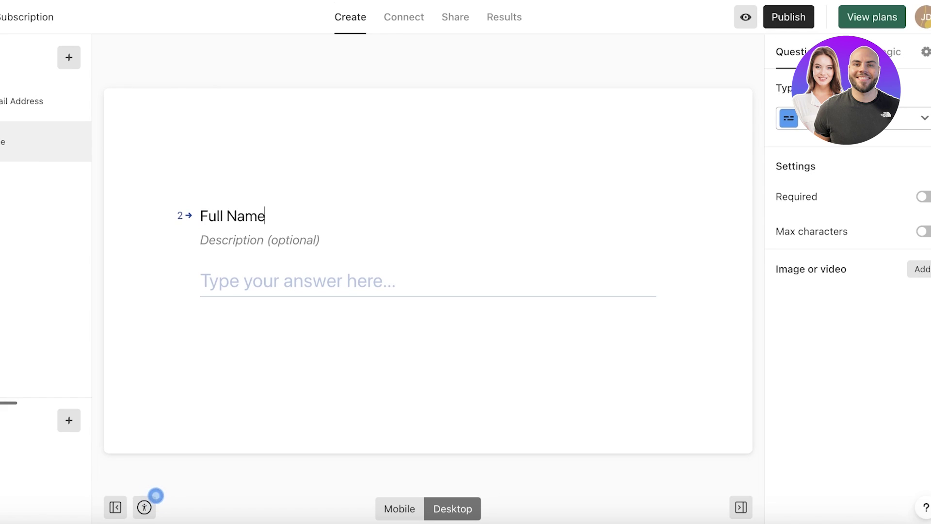
Step: Add a Phone Number question titled 'Your Phone Number' with the description '(optional)'
click(72, 53)
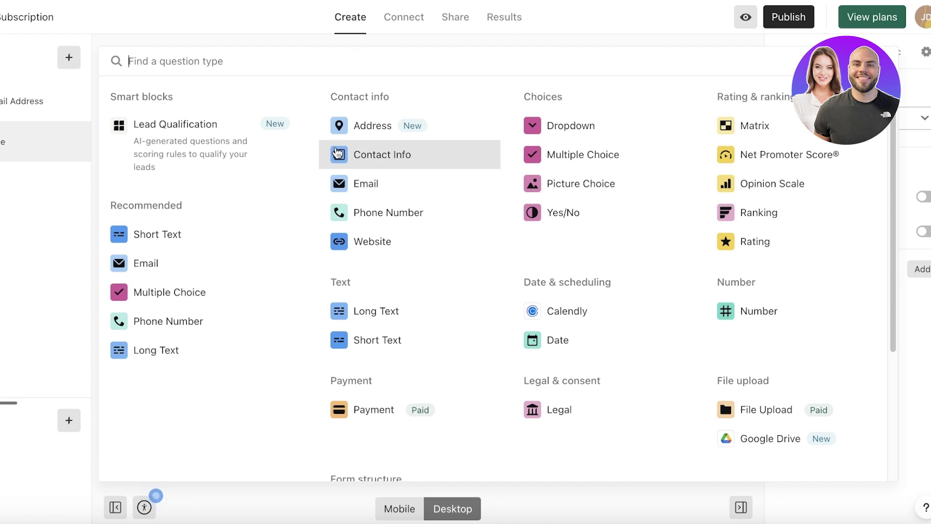
click(334, 212)
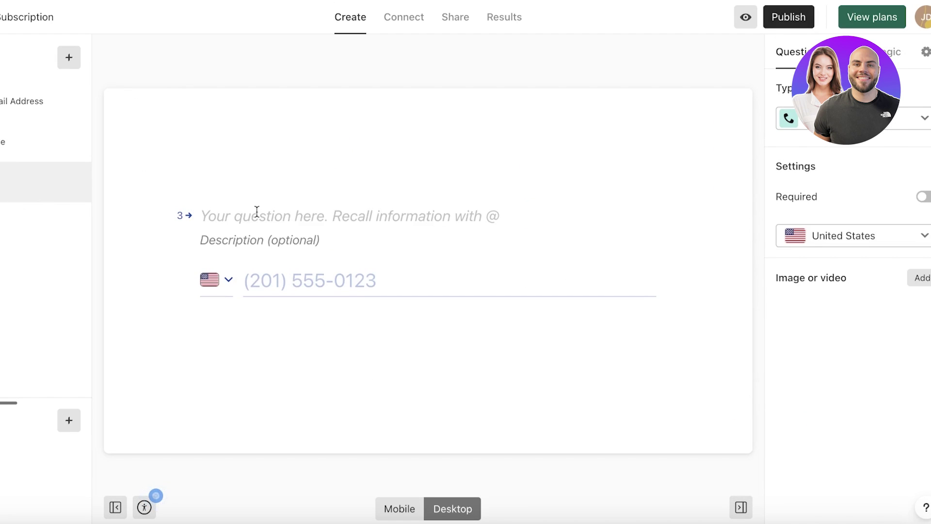
text(Your P)
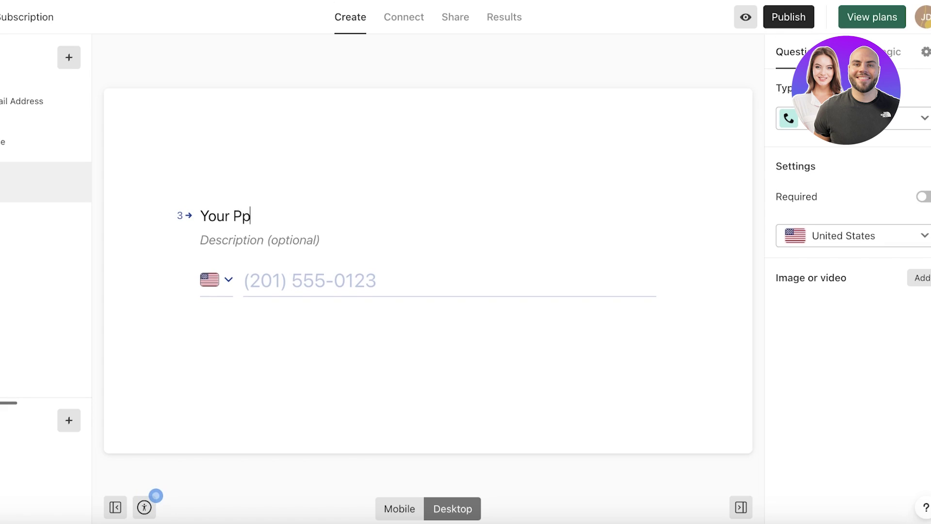
text(hone Number)
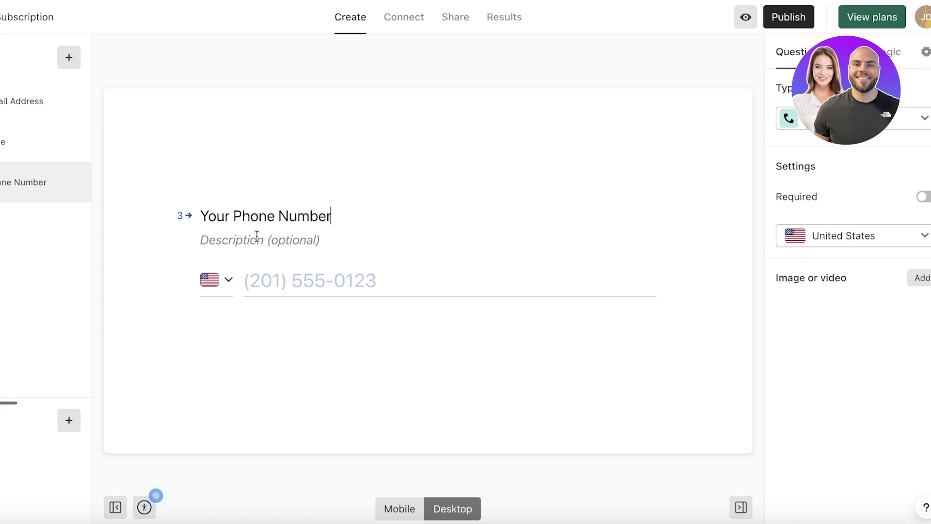
click(257, 238)
text(o)
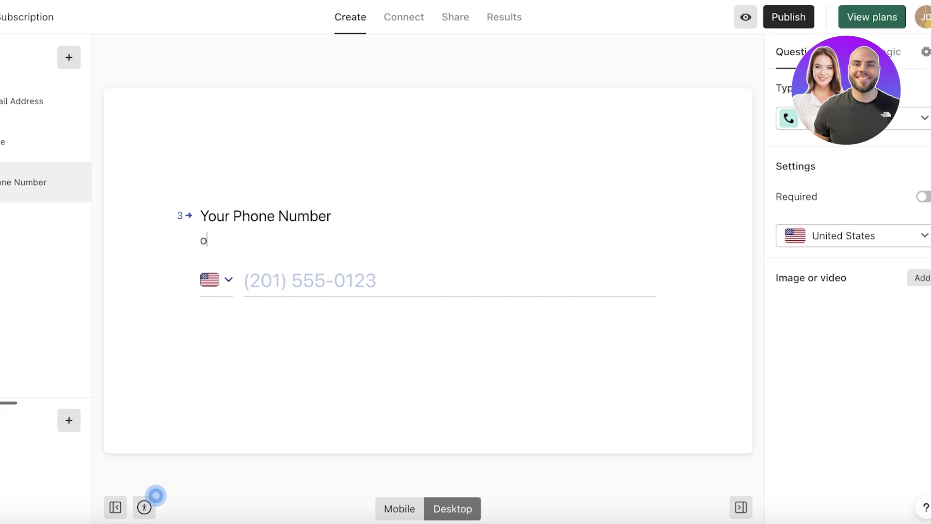
text(ptional)
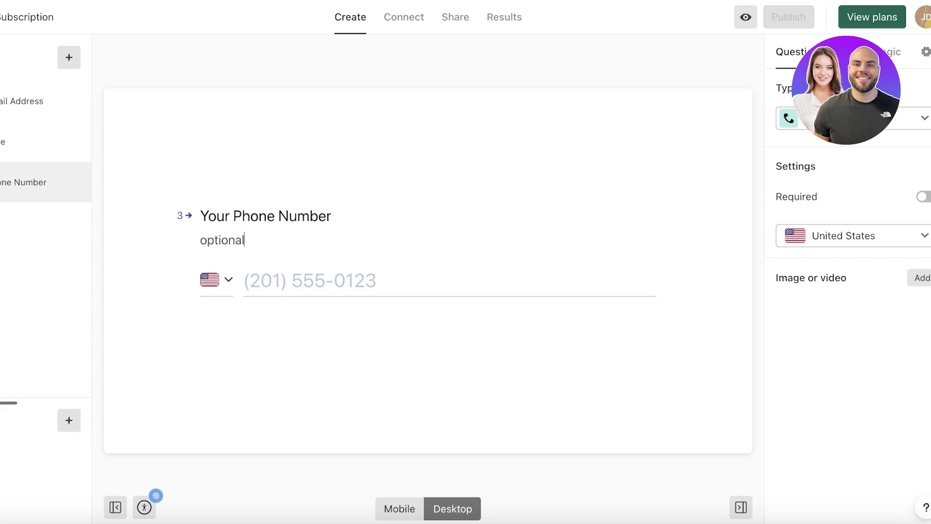
text())
text(()
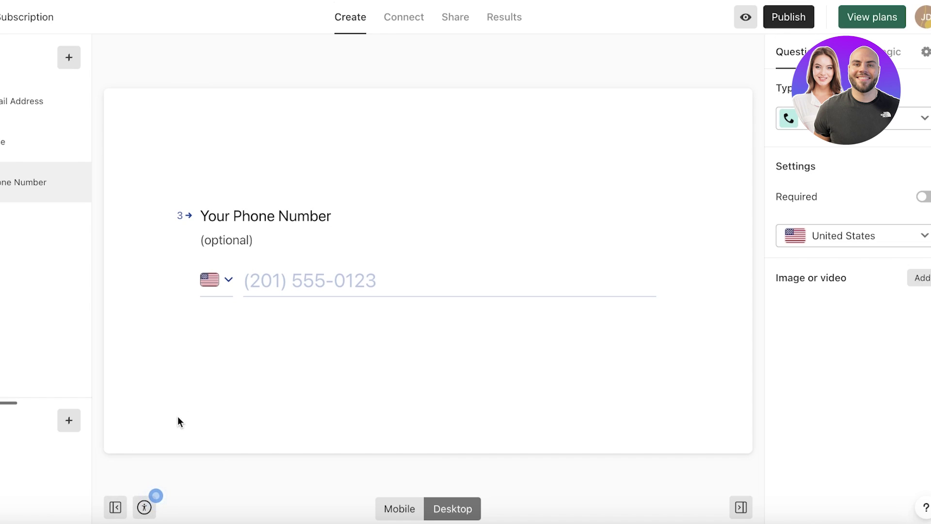
Step: Confirm the accessibility report shows no issues, then reselect the Your Email Address question
click(144, 507)
click(29, 101)
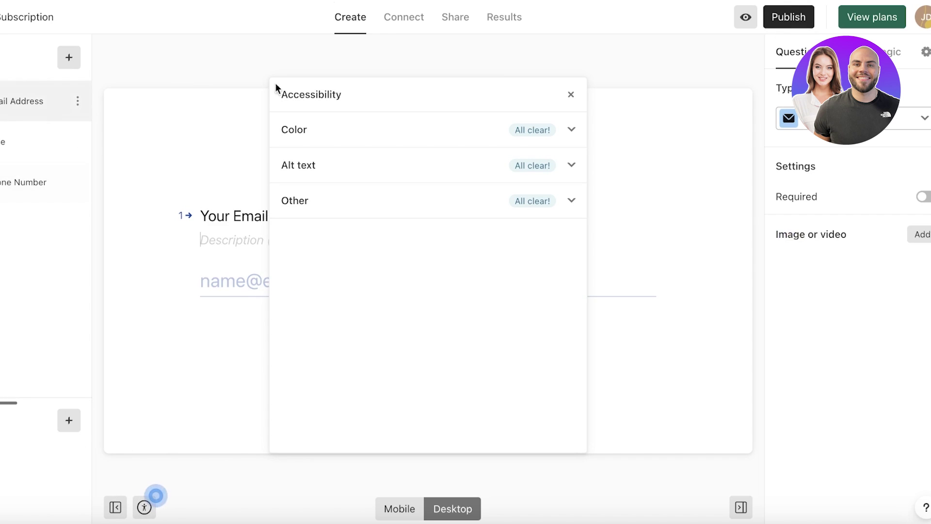
click(572, 95)
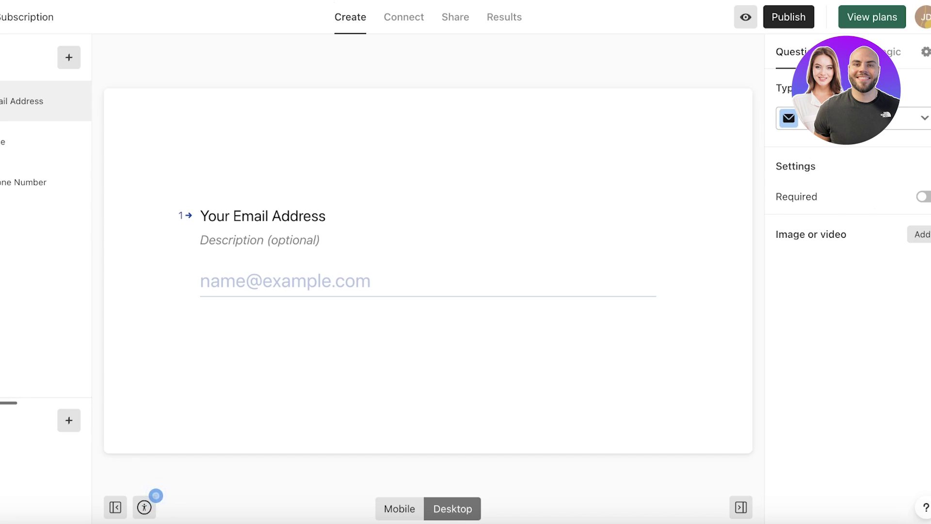
Step: Make Your Email Address and Full Name required, leaving Your Phone Number optional
click(922, 198)
click(29, 142)
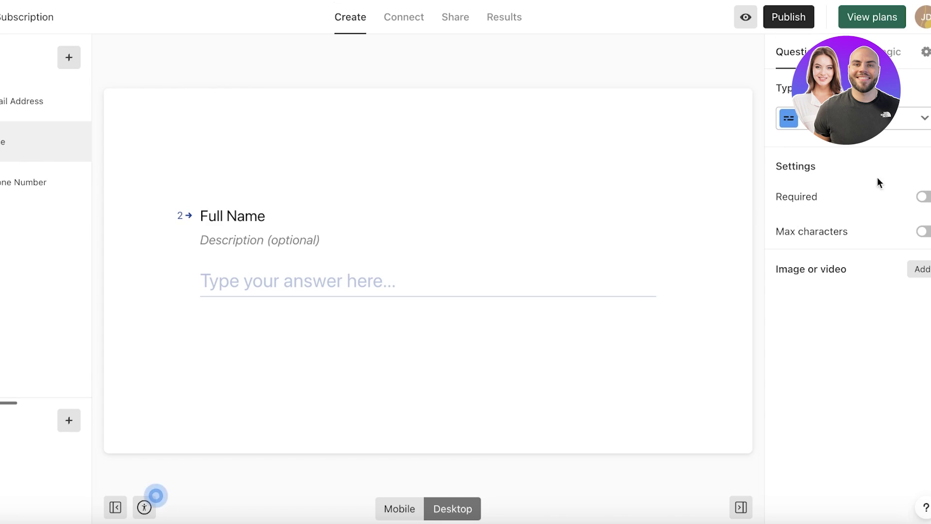
click(924, 200)
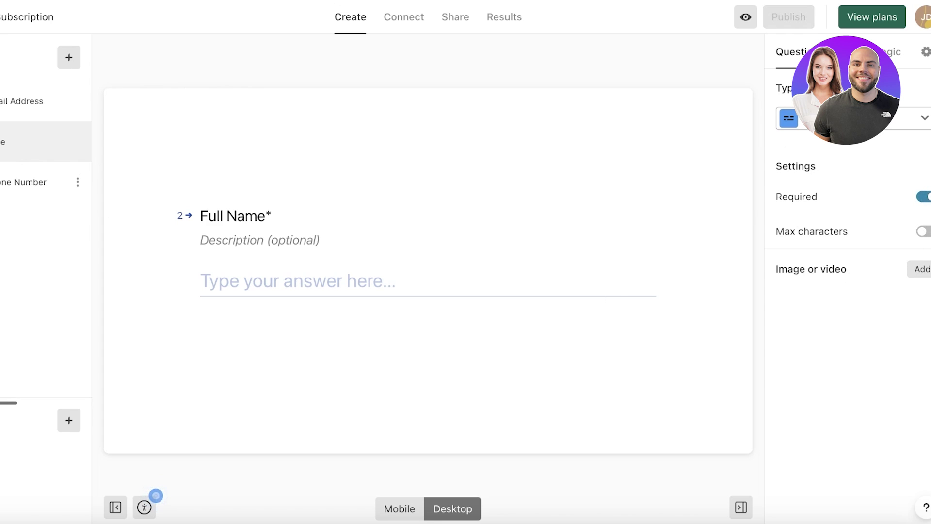
click(30, 182)
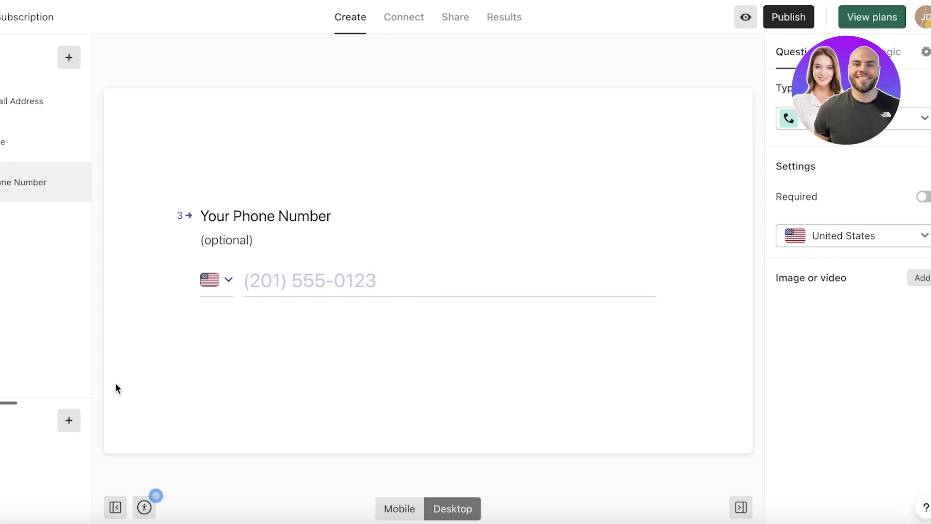
click(72, 421)
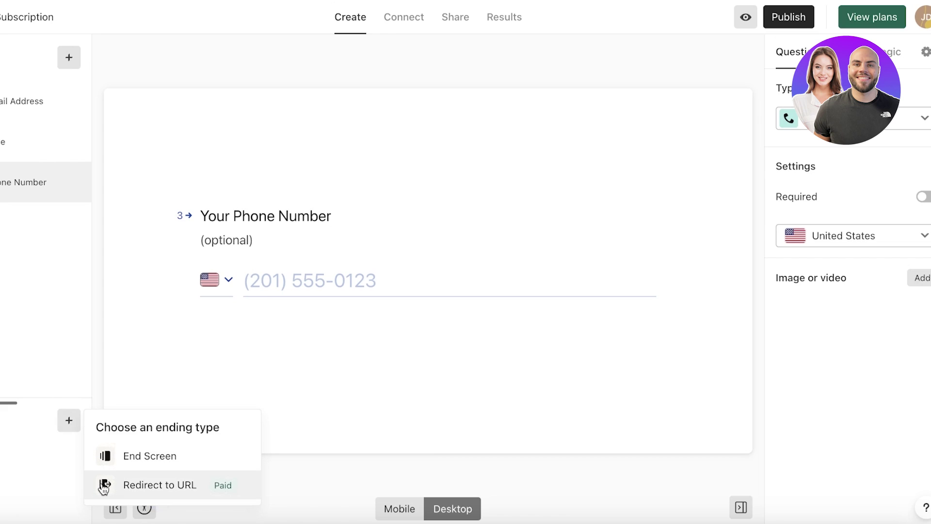
click(197, 268)
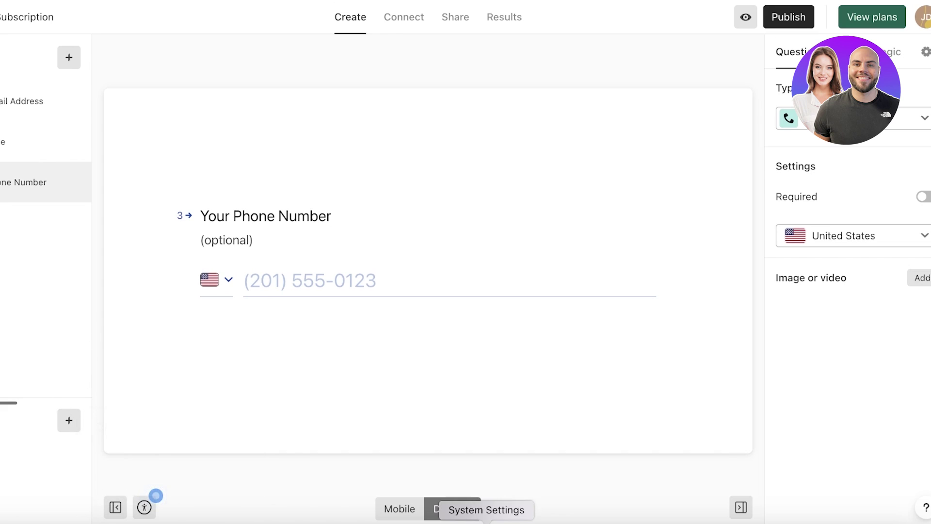
click(412, 515)
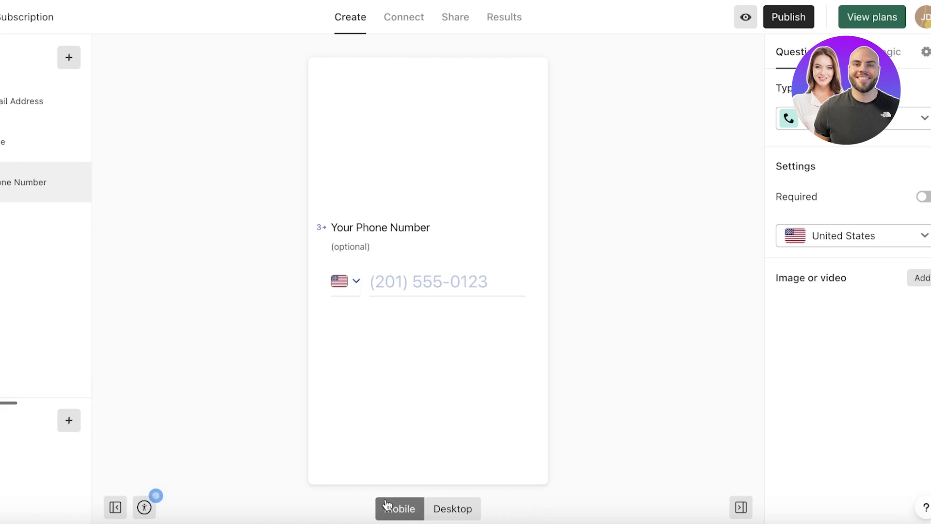
click(440, 513)
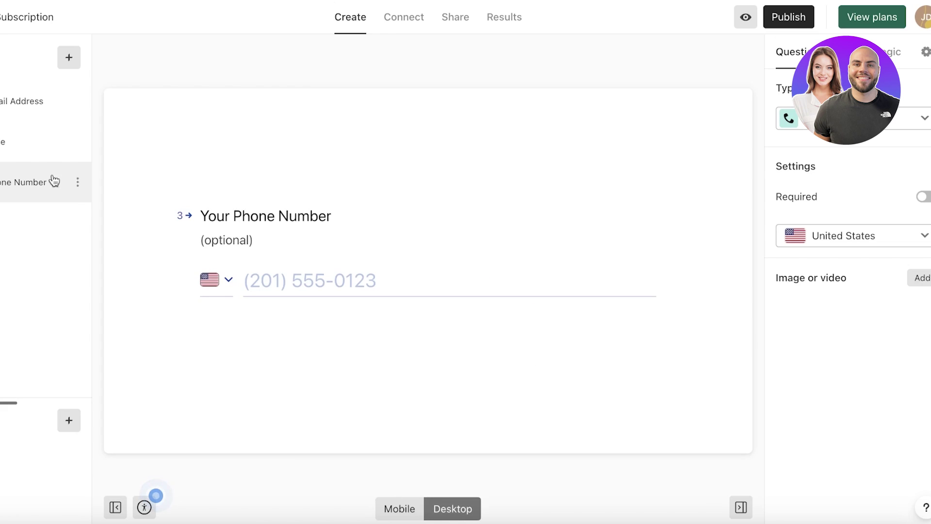
Step: Live-preview the form, confirm skipping the email shows 'Please fill this in', then exit
click(746, 17)
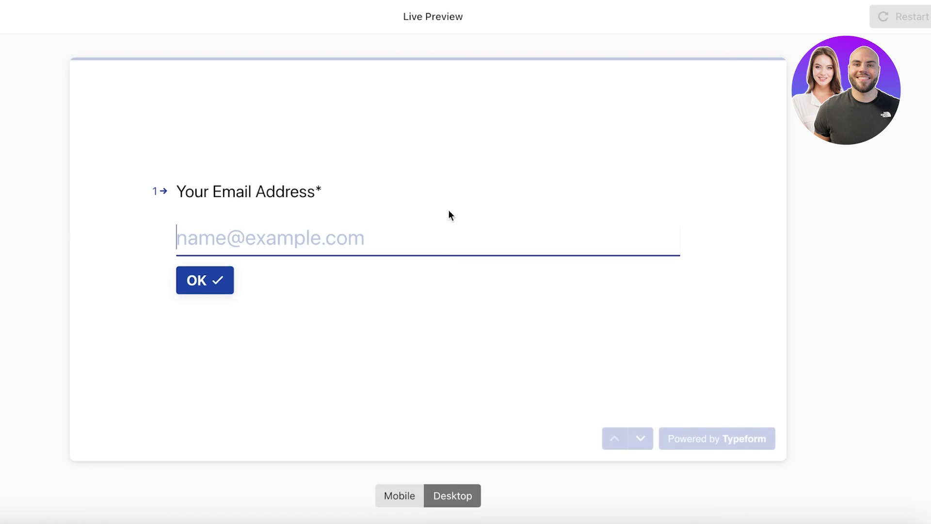
click(640, 442)
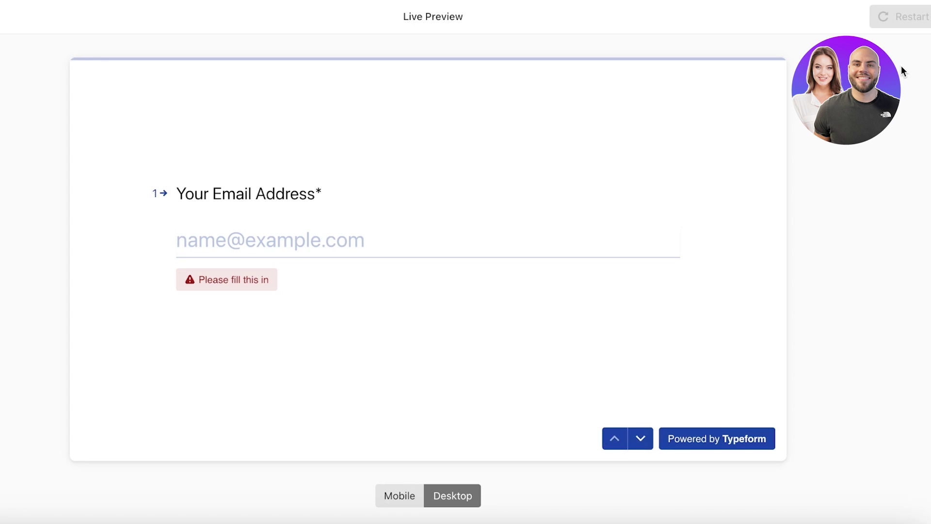
key(Escape)
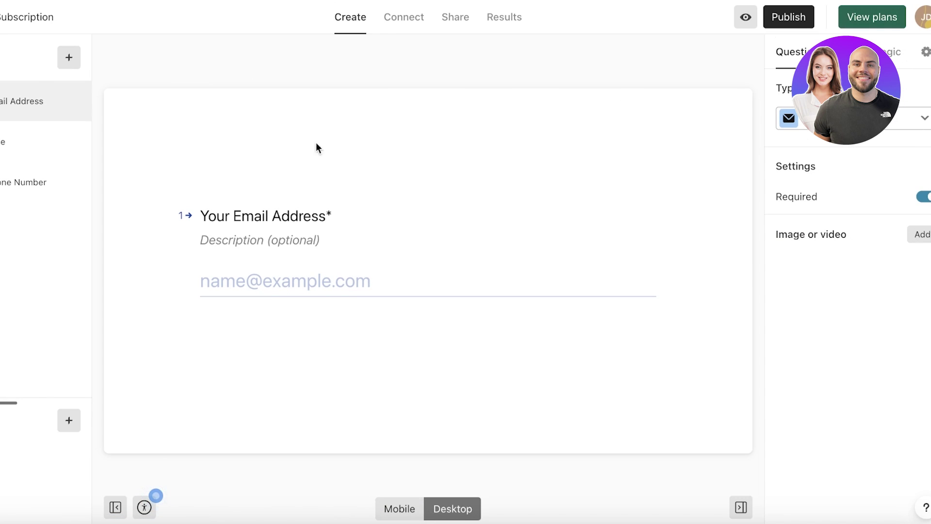
Step: Check the Share page's unpublished-changes warning, then go to the Connect integrations page
click(455, 20)
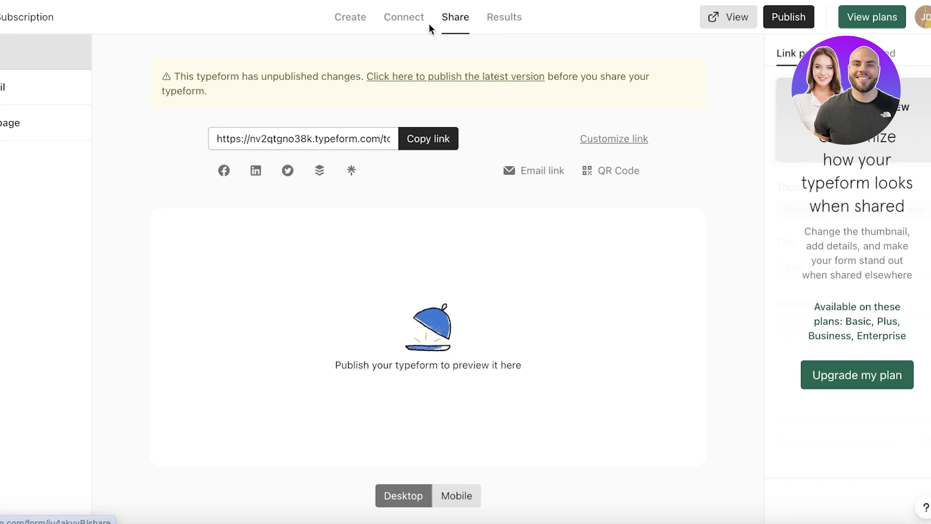
click(372, 9)
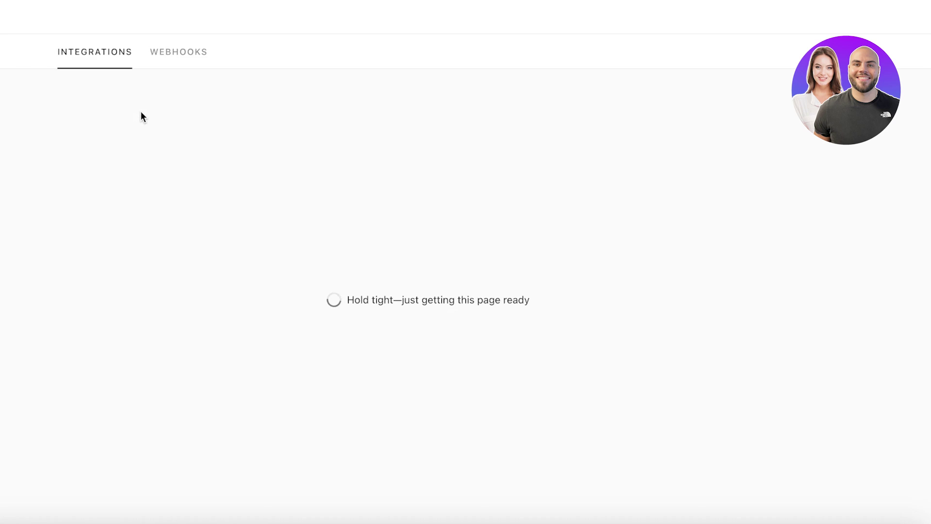
Step: Browse the integrations and search 'shop' to find Shopify by Zapier, then return to Share
scroll(422, 201, down, 10)
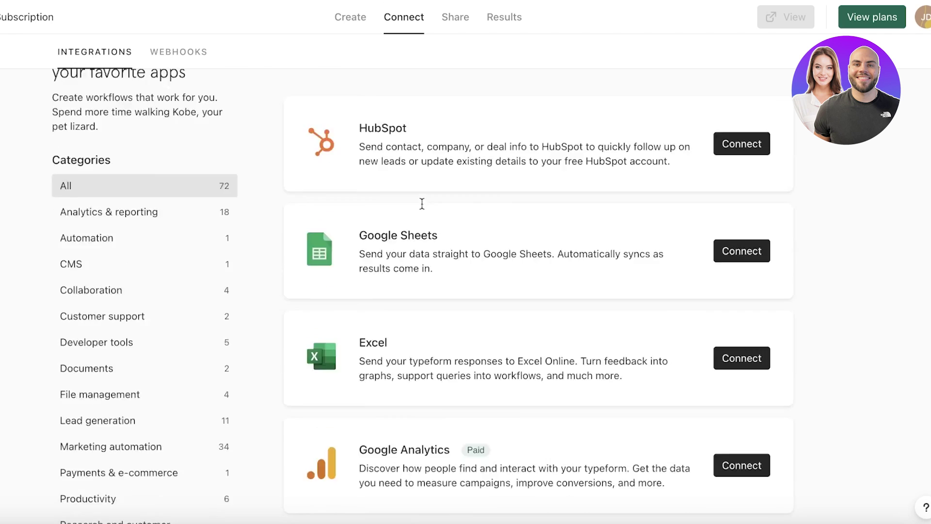
scroll(428, 192, up, 8)
scroll(427, 191, down, 15)
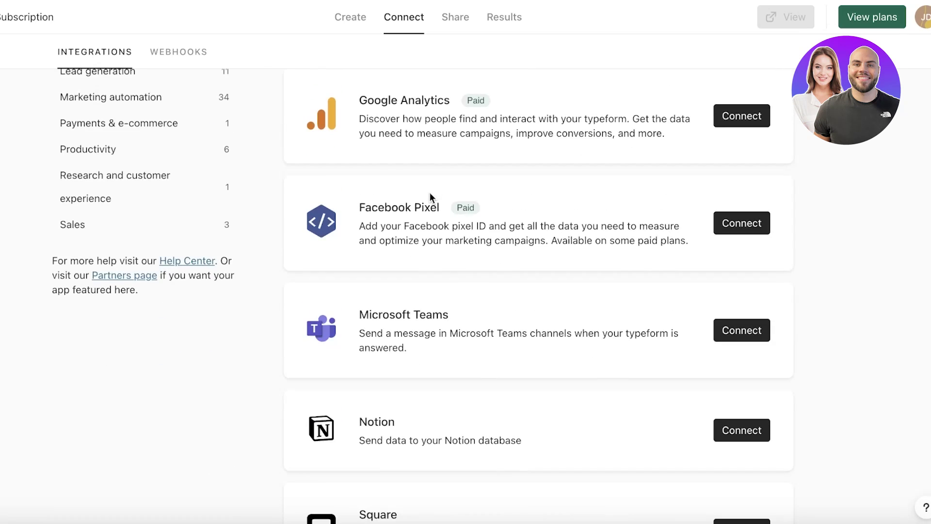
scroll(430, 193, down, 20)
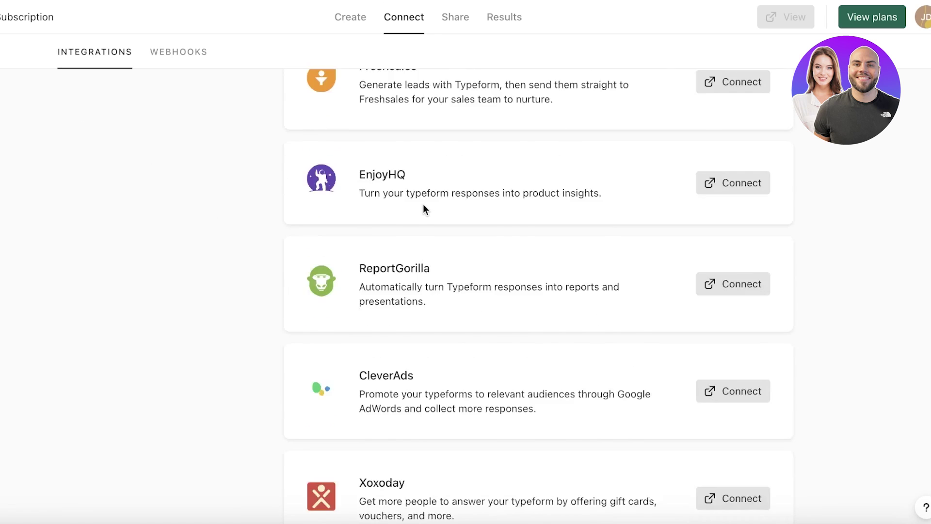
scroll(422, 204, up, 10)
scroll(425, 202, up, 12)
click(424, 128)
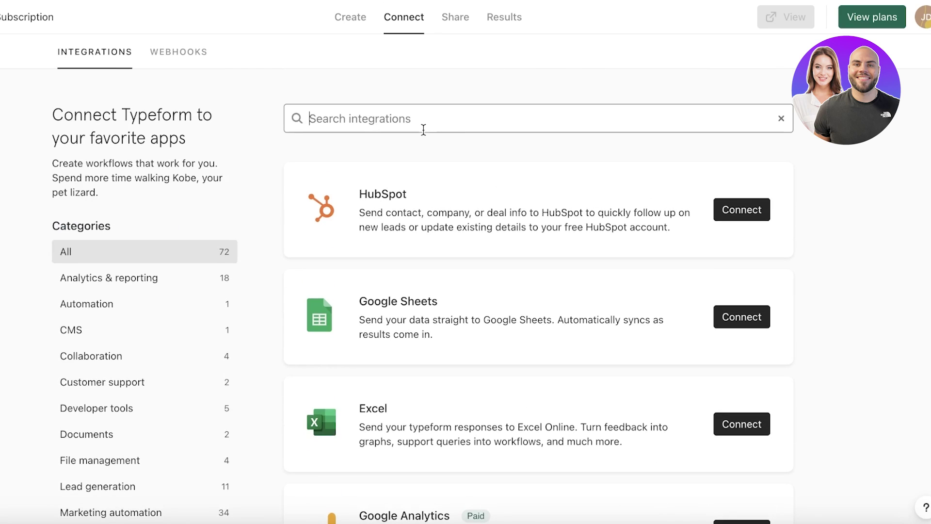
text(shop)
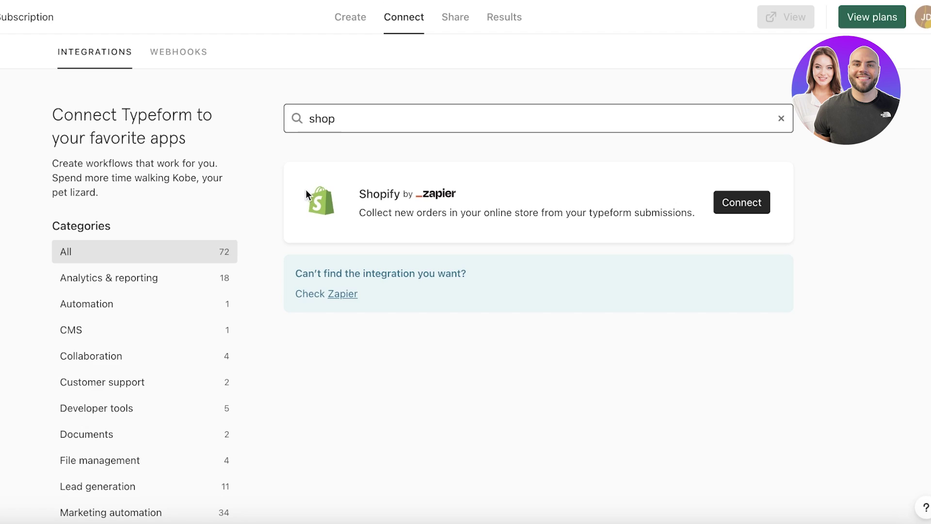
click(458, 22)
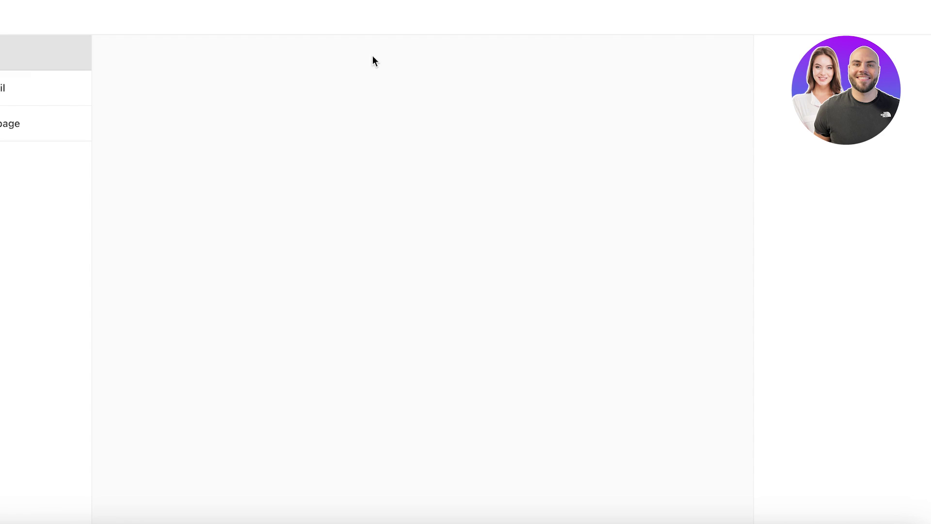
Step: Review the email Inline embed options, then show the web-page embed settings (100% width, 500 px)
click(4, 87)
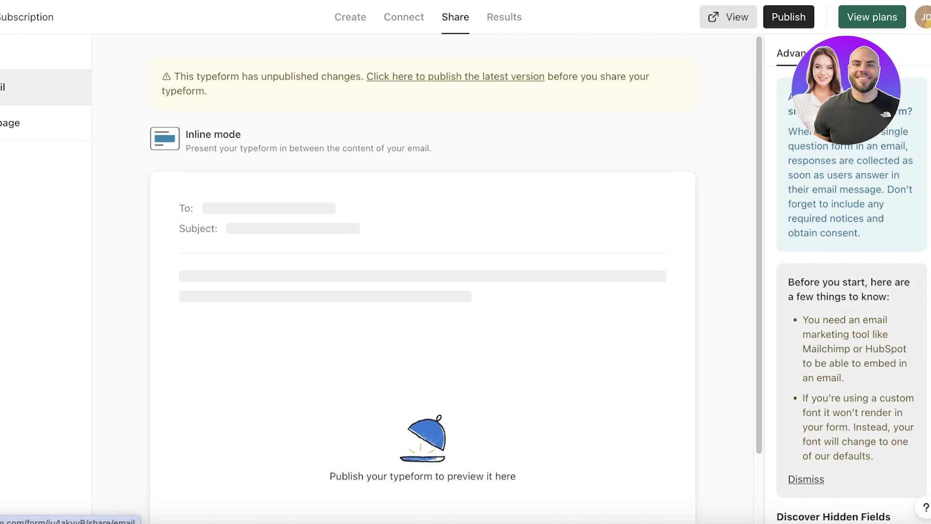
scroll(300, 232, down, 2)
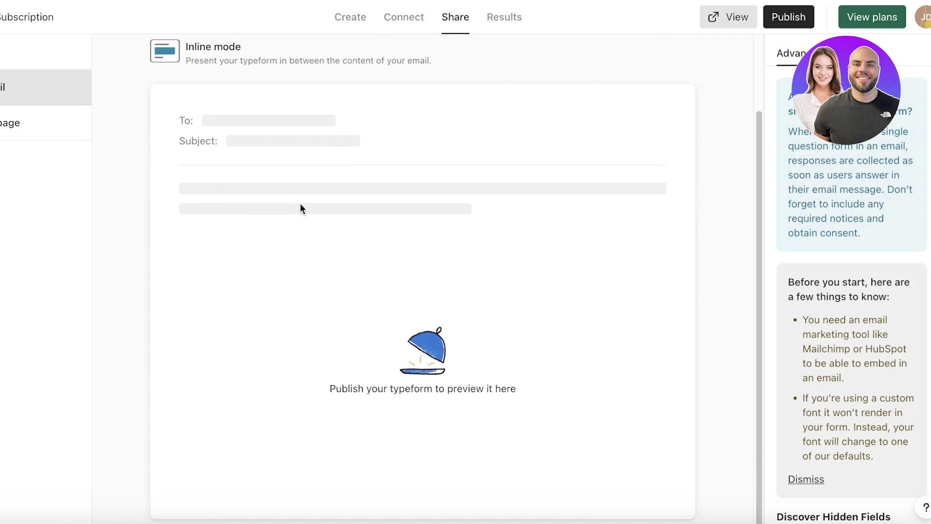
scroll(340, 243, up, 2)
scroll(236, 246, down, 2)
scroll(209, 250, up, 2)
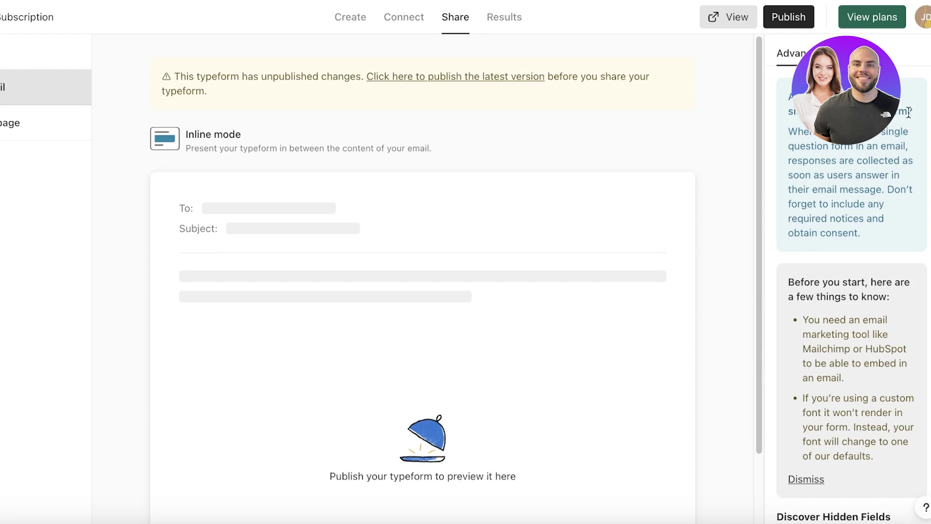
scroll(854, 436, down, 3)
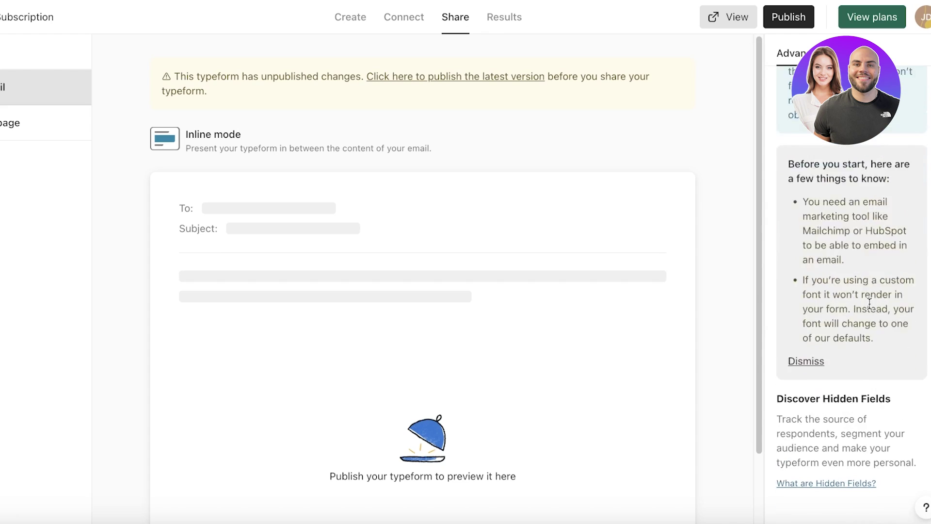
scroll(870, 303, up, 3)
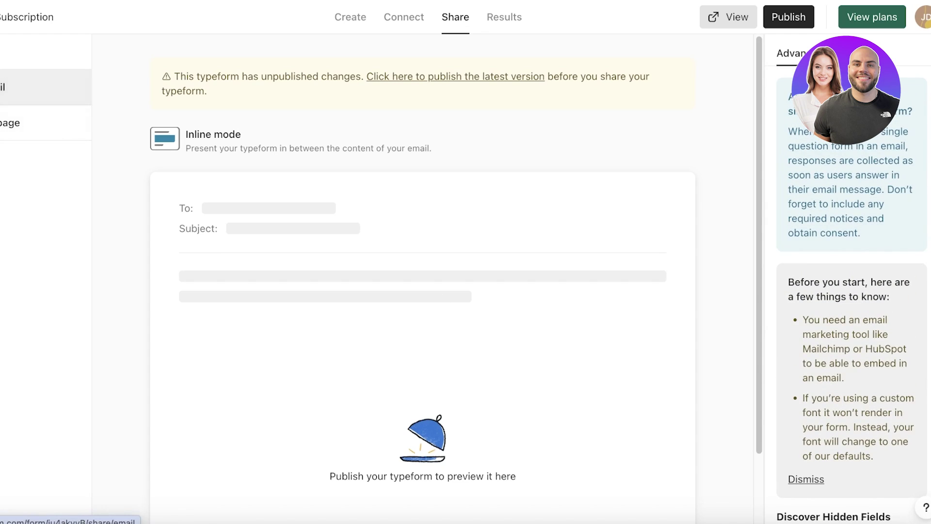
click(29, 123)
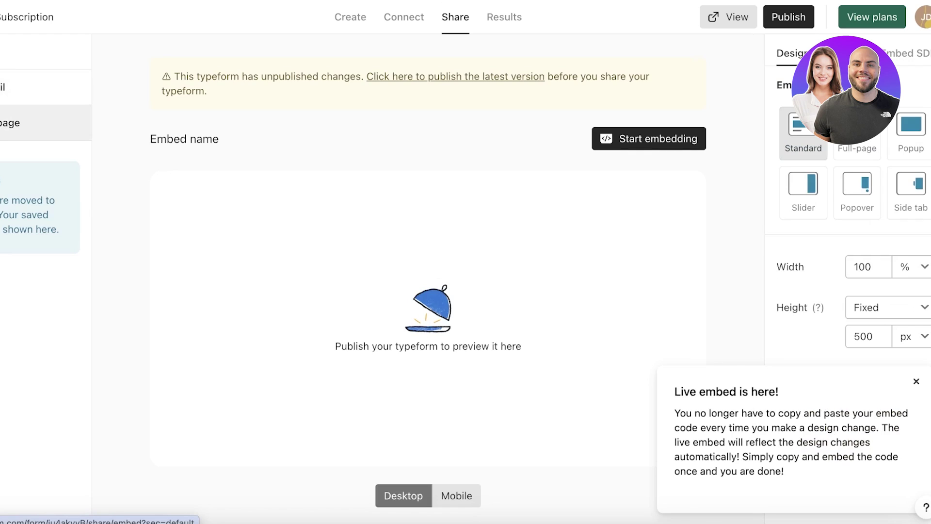
Step: Publish the form changes and switch the web-page embed to Popup with a Large 'Try me!' button
click(916, 381)
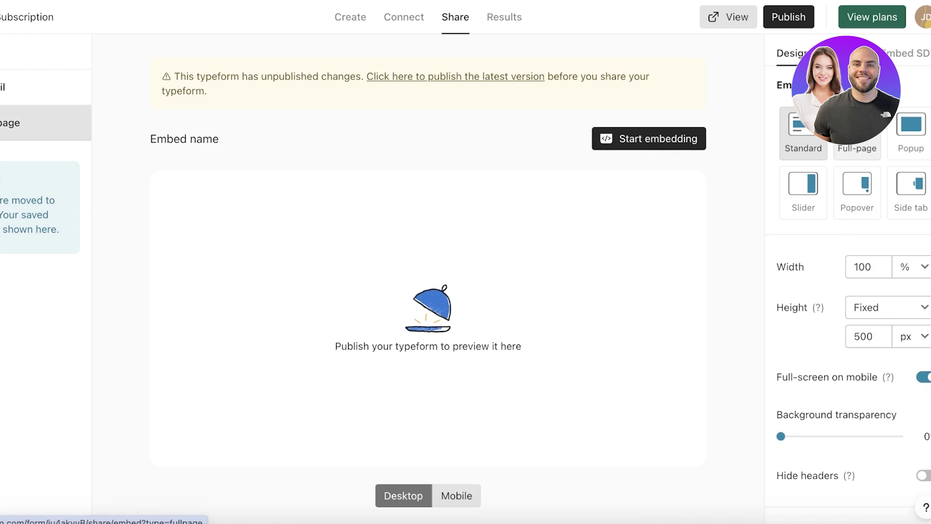
click(796, 17)
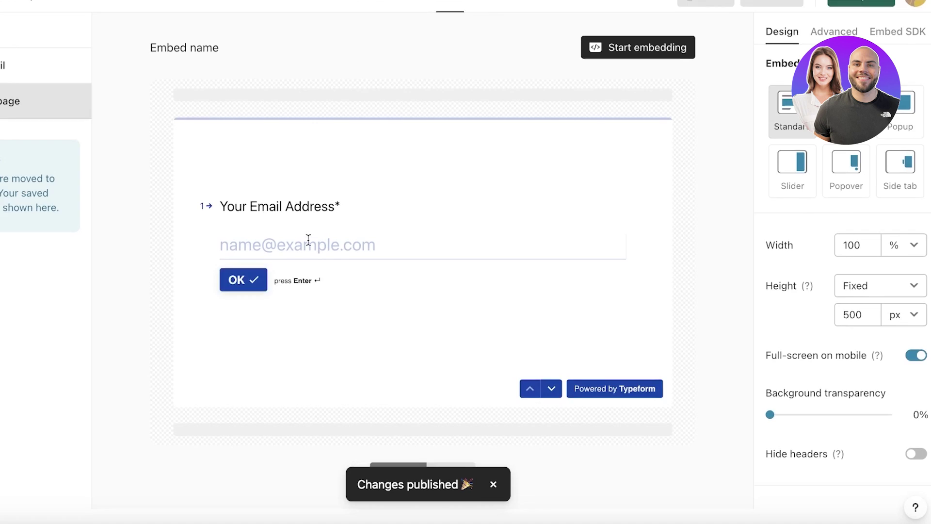
key(Return)
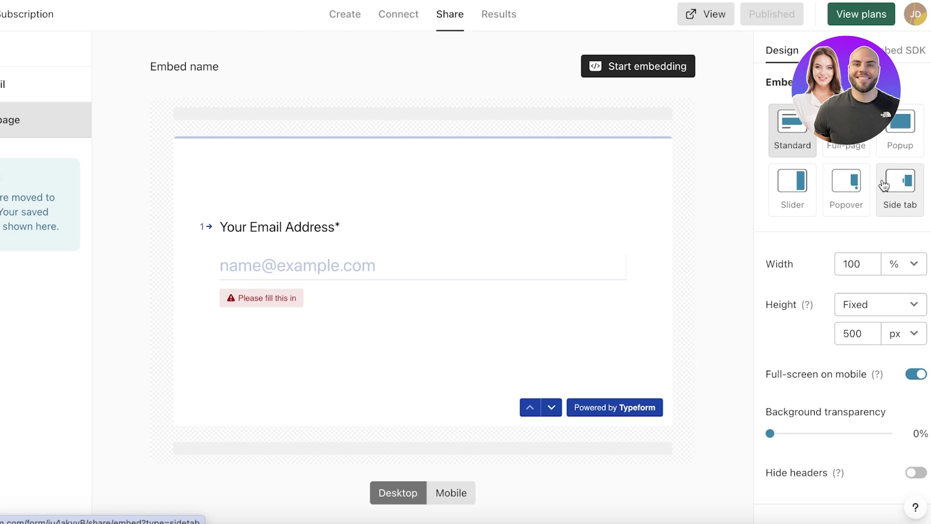
click(891, 130)
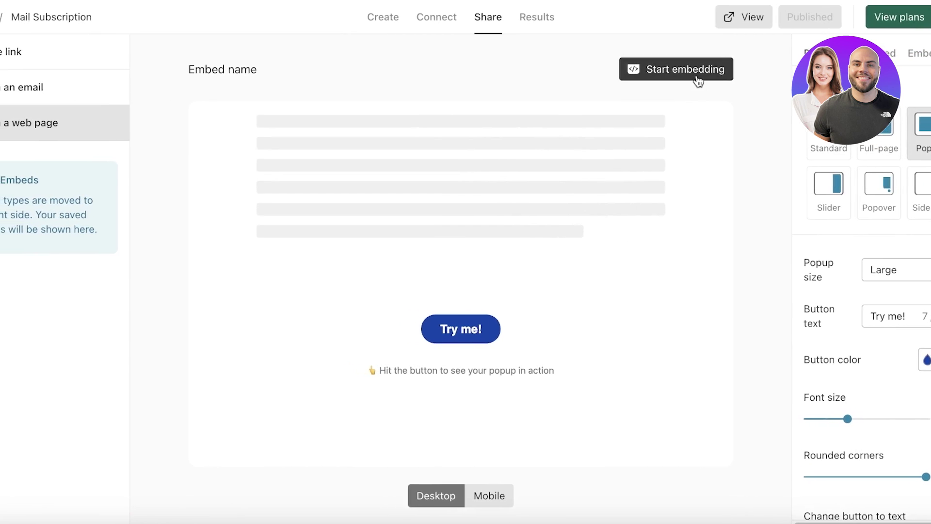
Step: Copy the WordPress popup embed code for the Mail Subscription form and dismiss the instructions
click(679, 72)
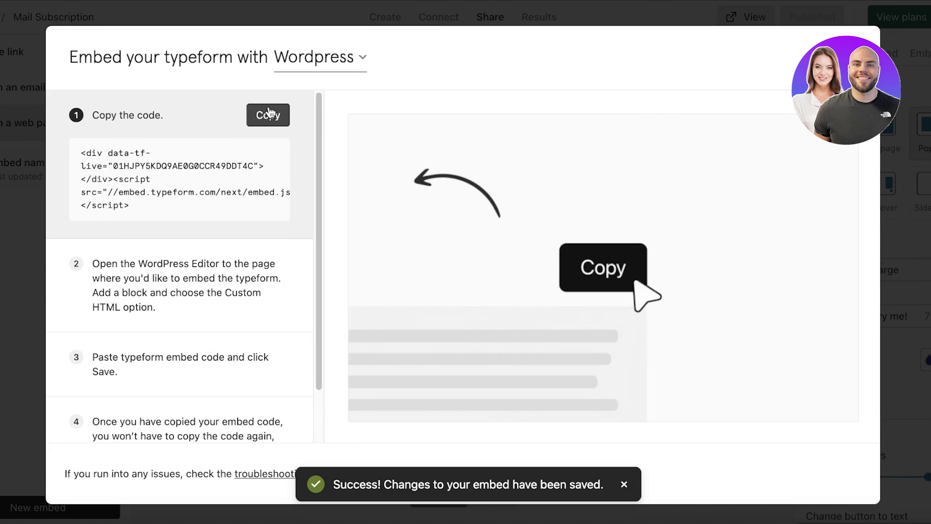
click(268, 115)
click(917, 130)
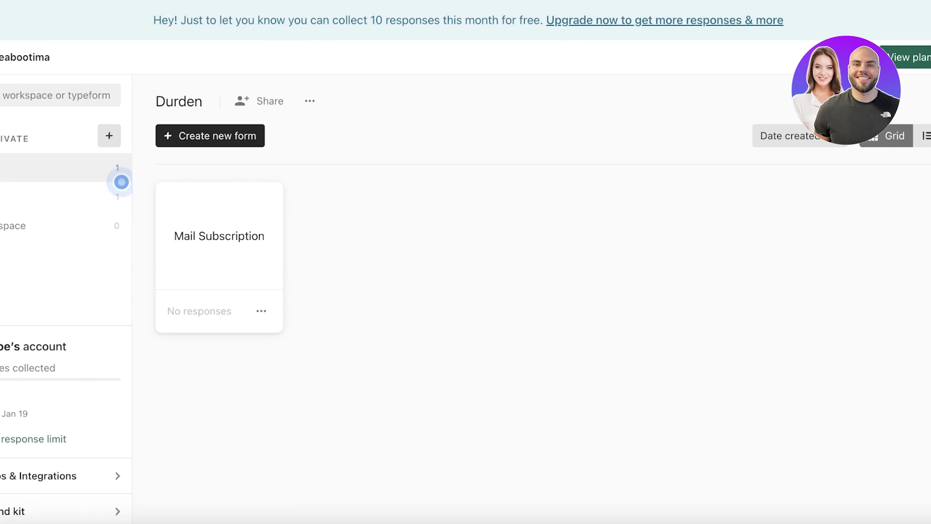
Step: Back in the Durden workspace, bring up the Create a new form dialog
click(909, 58)
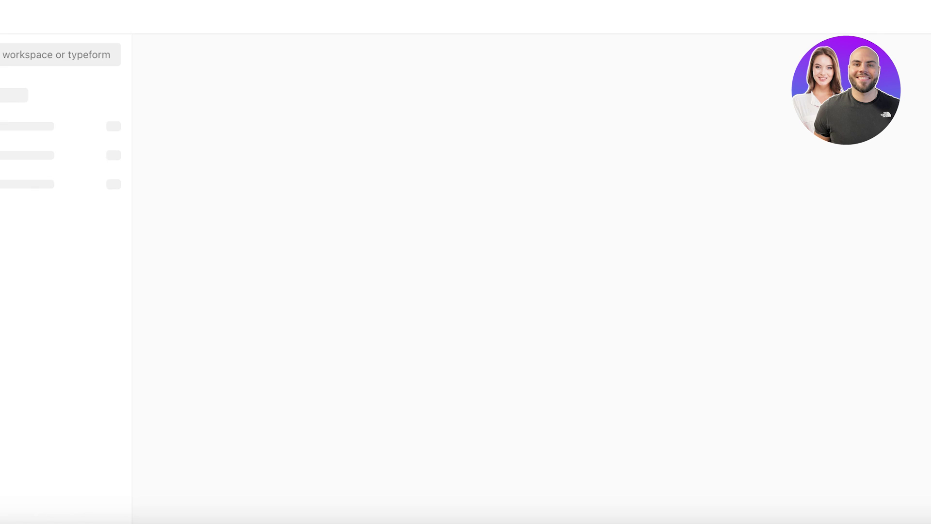
click(252, 134)
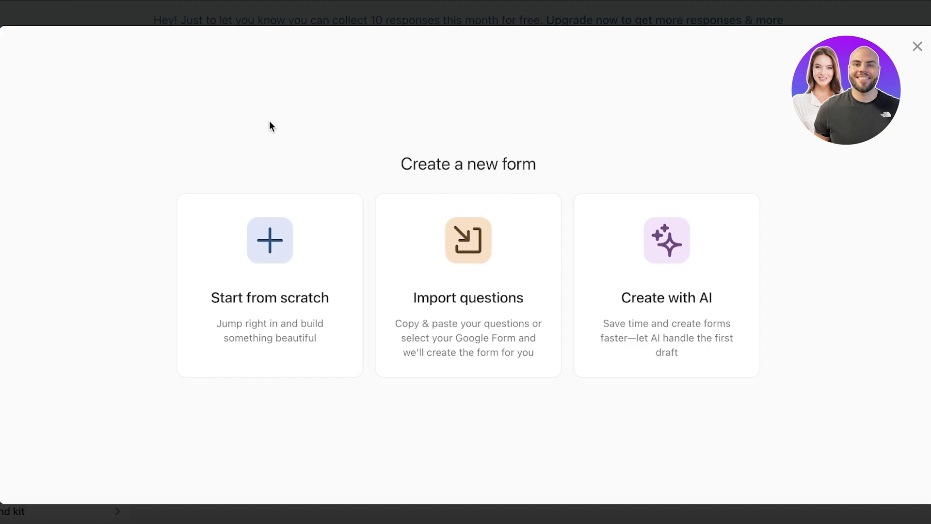
Step: Generate a form with AI from the open-ended questionnaire suggestion about experiences
click(704, 303)
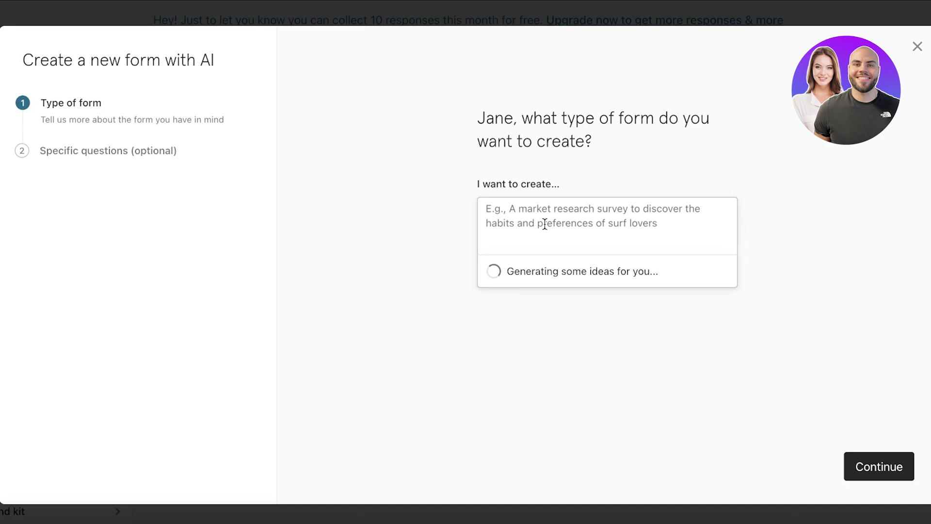
click(578, 338)
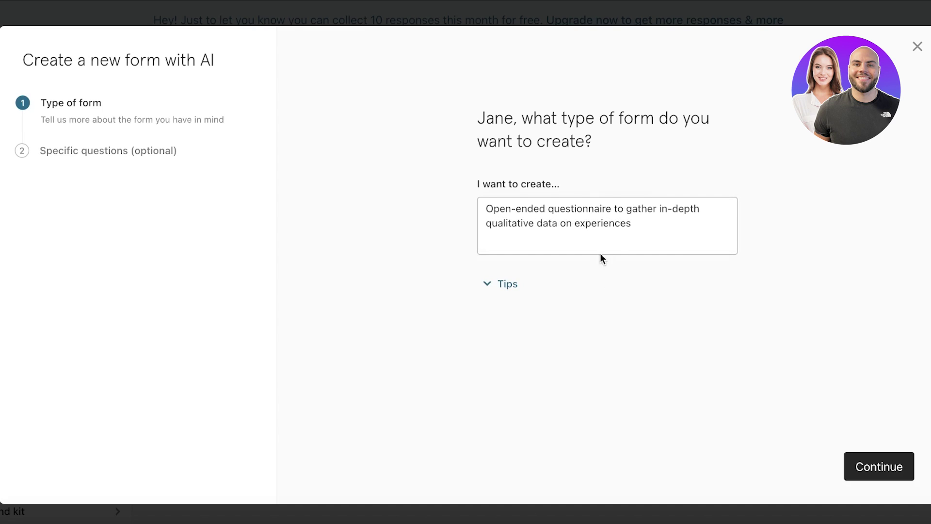
click(513, 289)
click(513, 290)
click(880, 472)
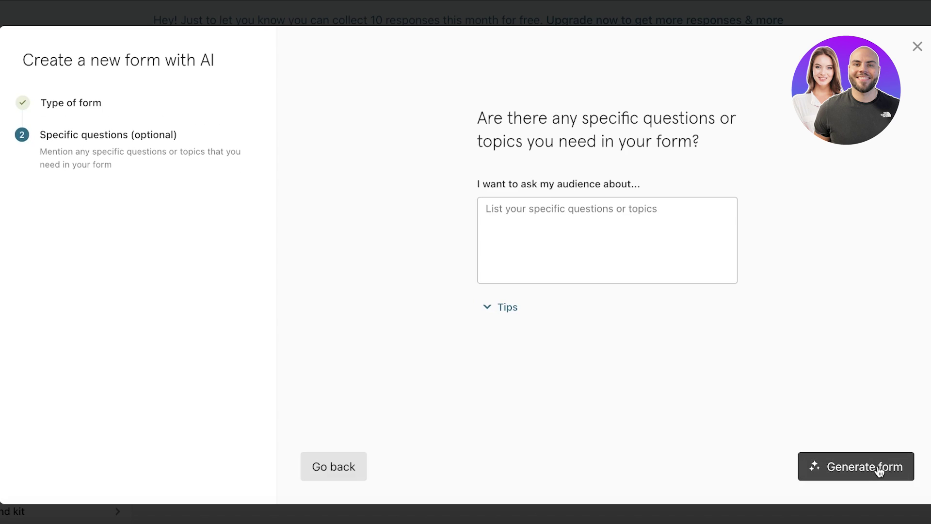
click(806, 460)
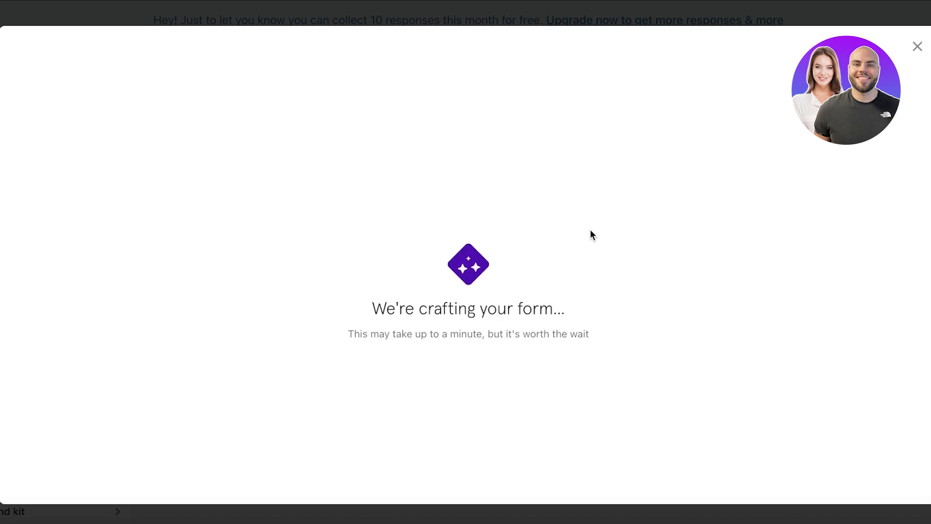